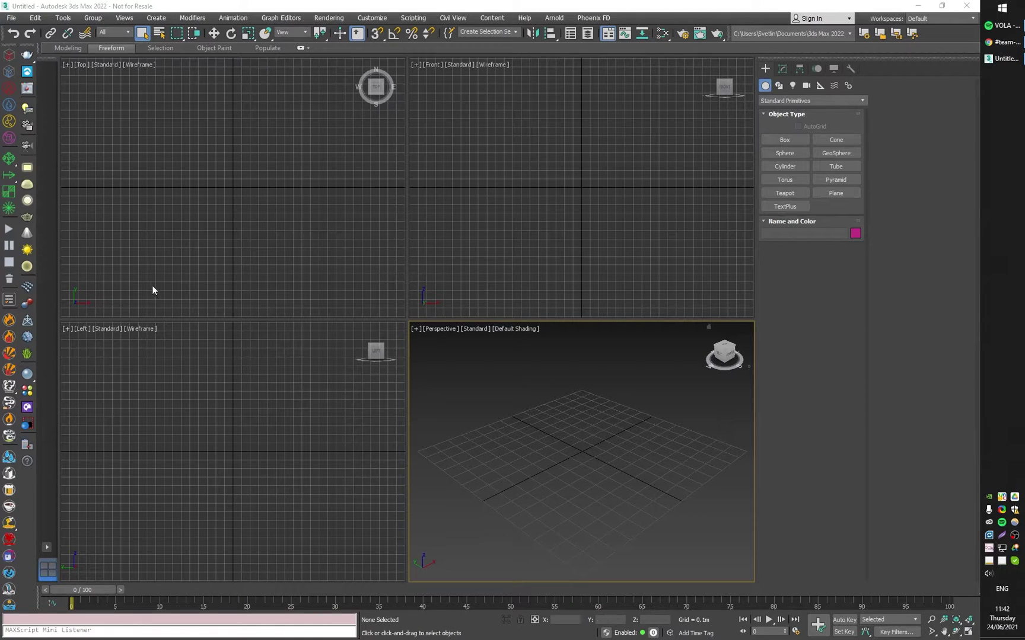
Step: Draw a Phoenix FireSmokeSim container about 1.15 × 0.76 × 0.5 m in the Perspective view and maximize that view
click(9, 56)
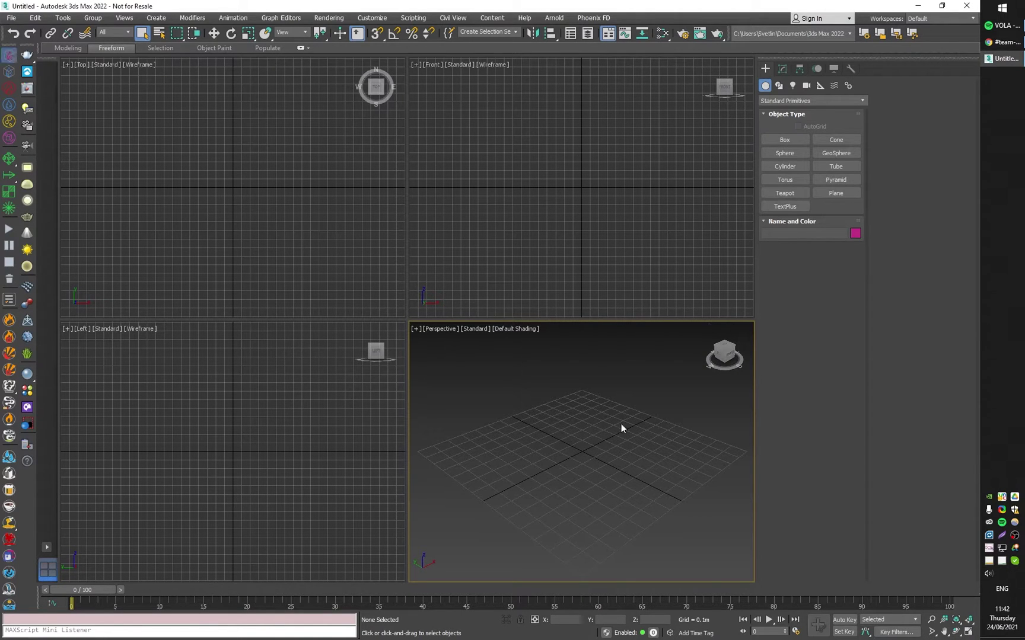
drag(465, 478, 716, 464)
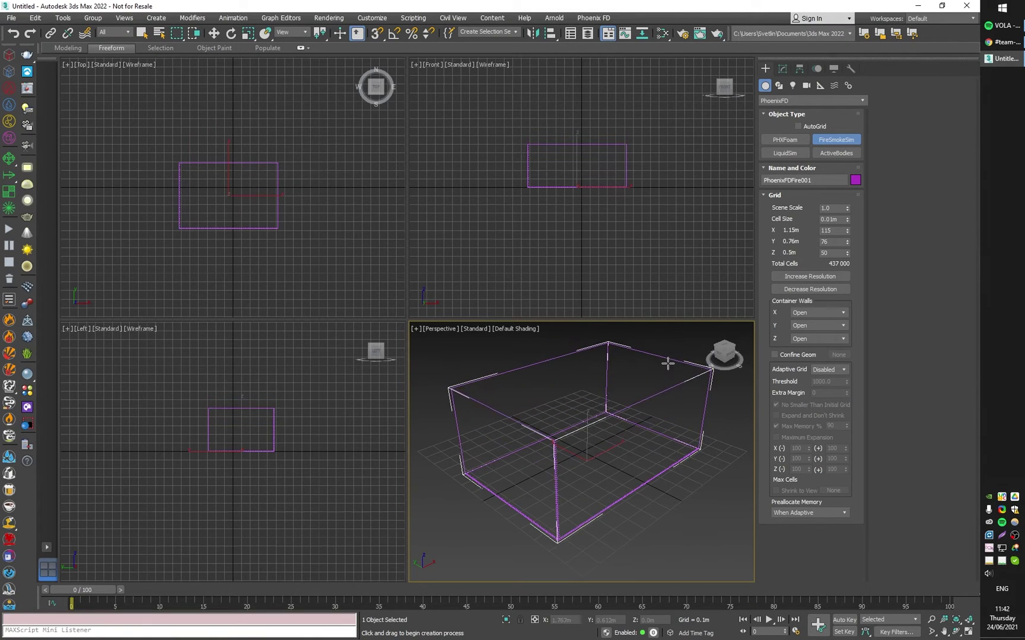
key(alt+w)
Step: Enlarge the simulator grid's Y size to 106 cells (1.06 m)
click(783, 69)
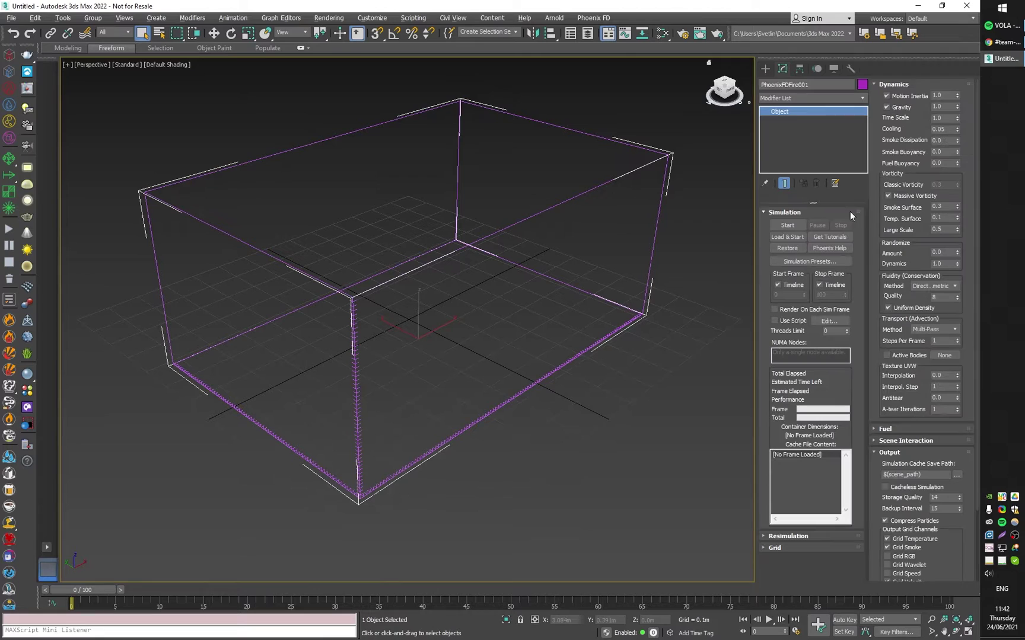
click(777, 548)
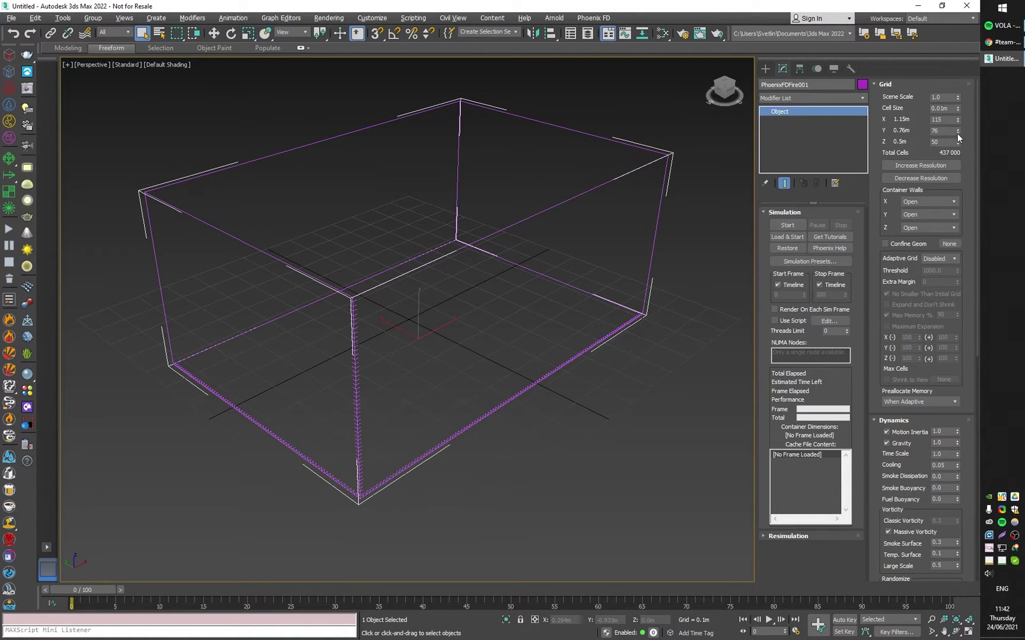
drag(958, 134, 955, 118)
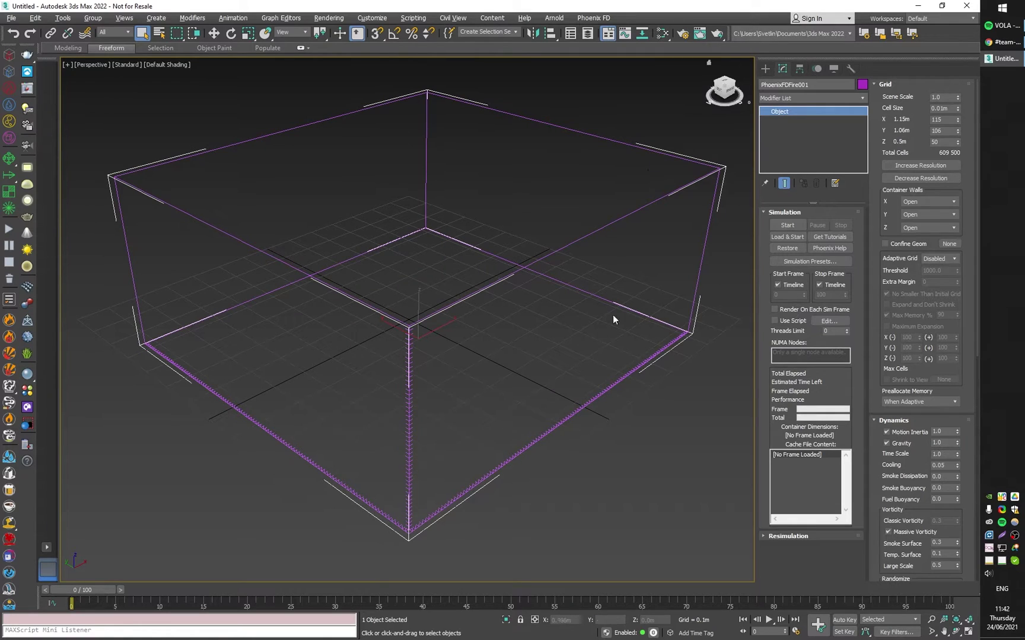
Step: Draw an open S-shaped line spline with corner points across the floor inside the simulator container
click(765, 70)
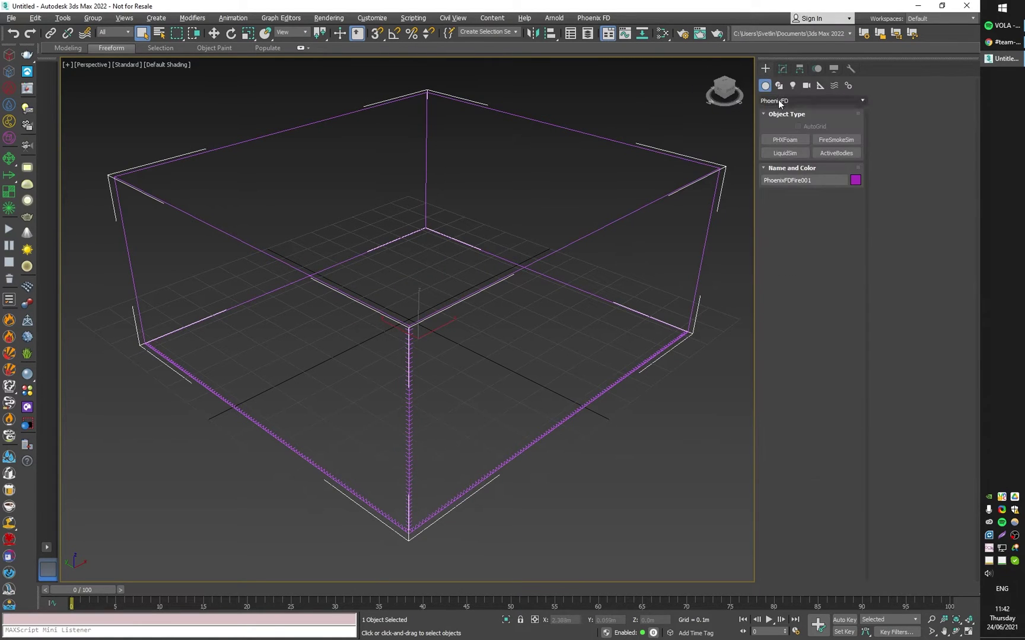
click(779, 86)
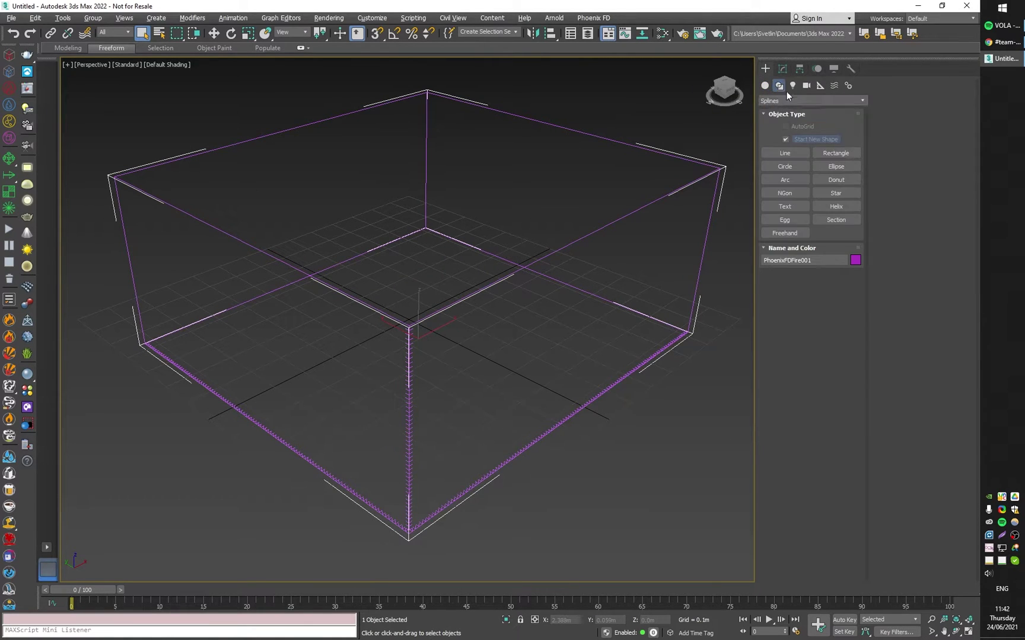
click(781, 154)
alt+middle_drag(645, 359, 620, 362)
click(281, 298)
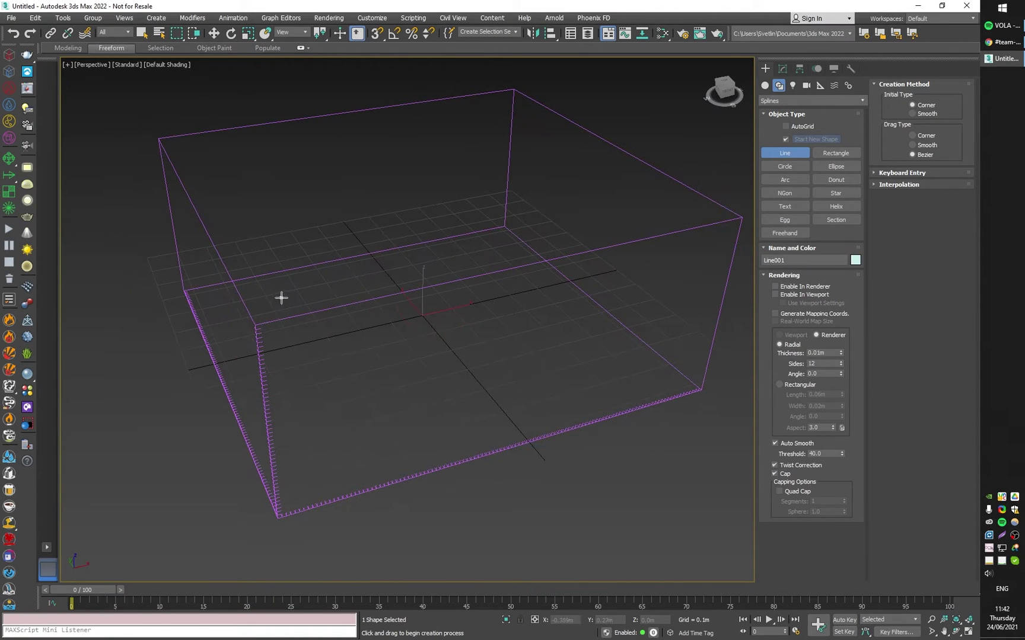
click(344, 286)
click(395, 279)
click(469, 266)
click(490, 266)
click(529, 287)
click(539, 311)
click(518, 325)
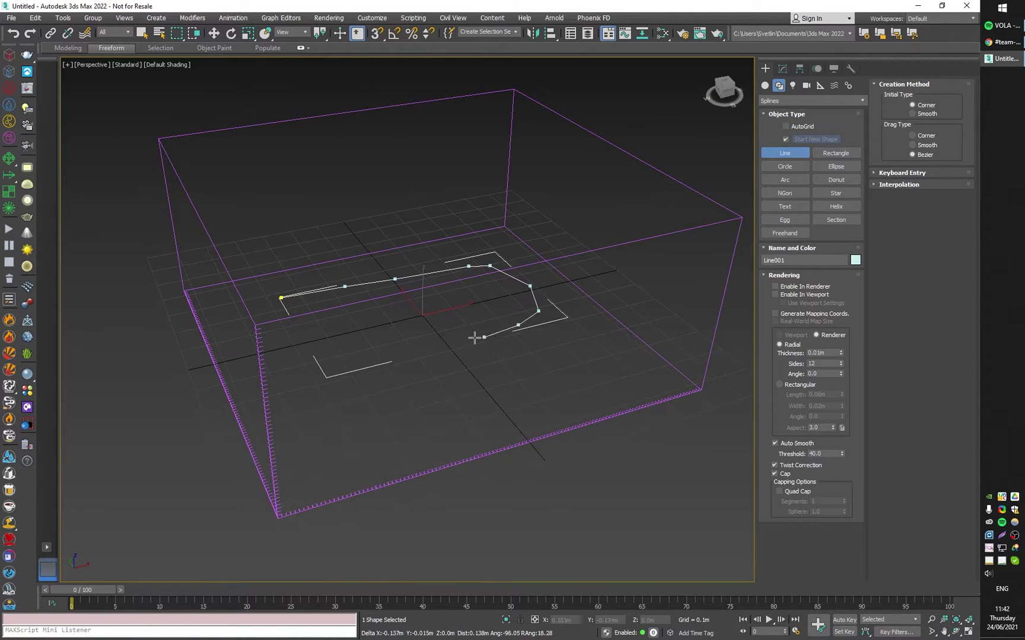
click(462, 340)
click(417, 354)
click(368, 362)
click(315, 375)
click(293, 414)
click(325, 432)
click(371, 441)
click(436, 432)
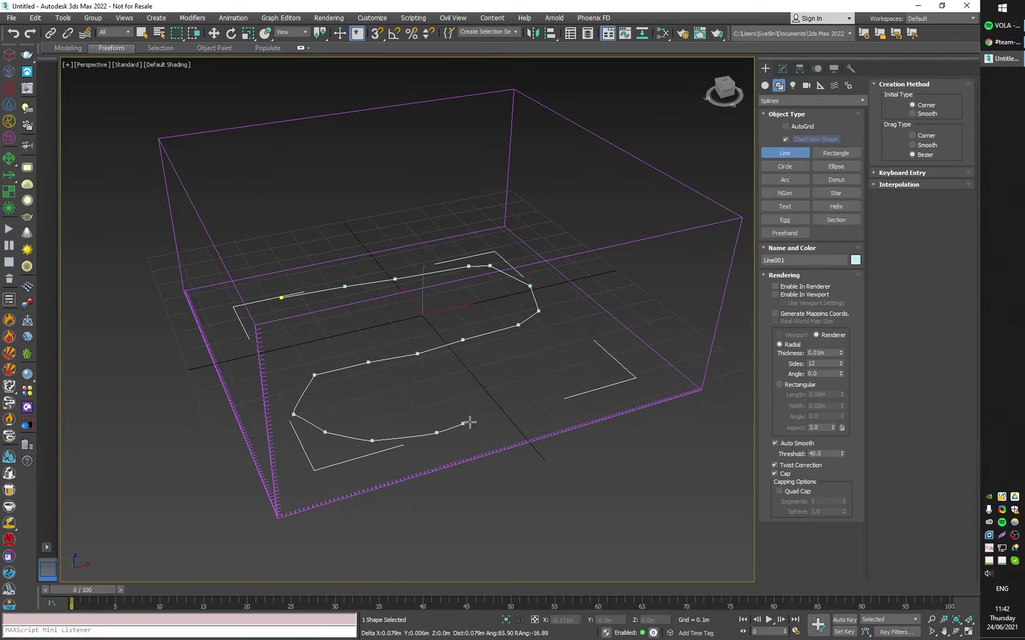
click(610, 385)
right_click(607, 379)
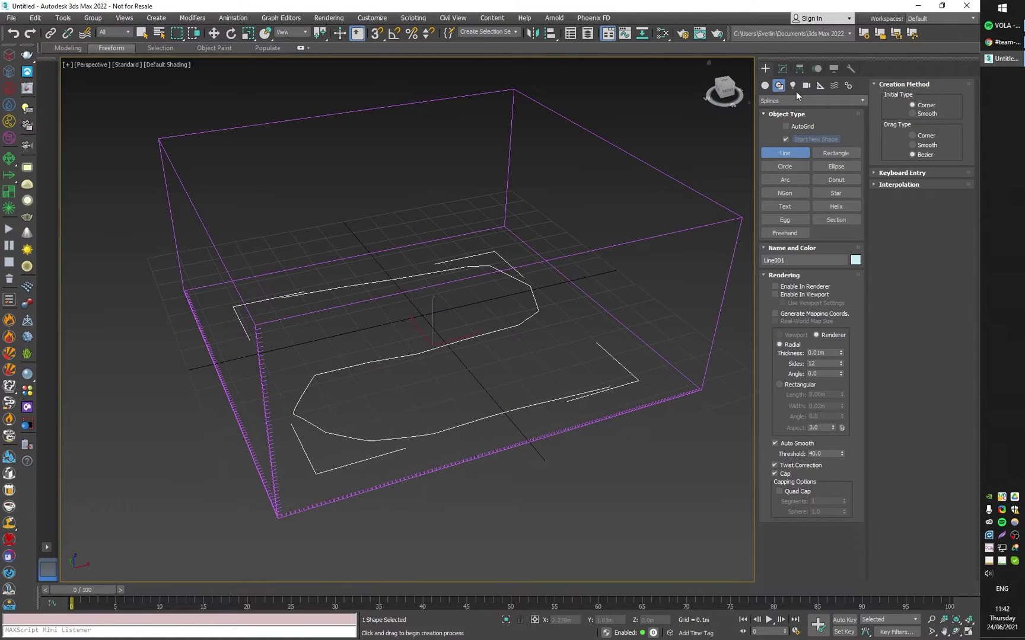
Step: Show the spline as a radial tube in the viewport with 0.091 m thickness and raise it to about Z 0.092 m
click(782, 68)
click(774, 232)
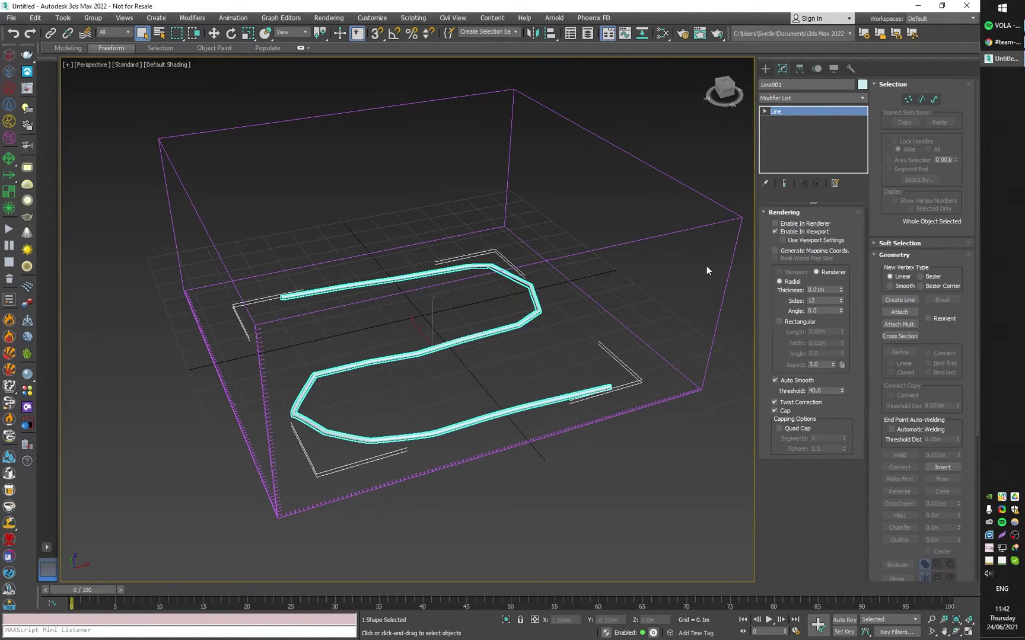
key(w)
alt+middle_drag(485, 352, 540, 394)
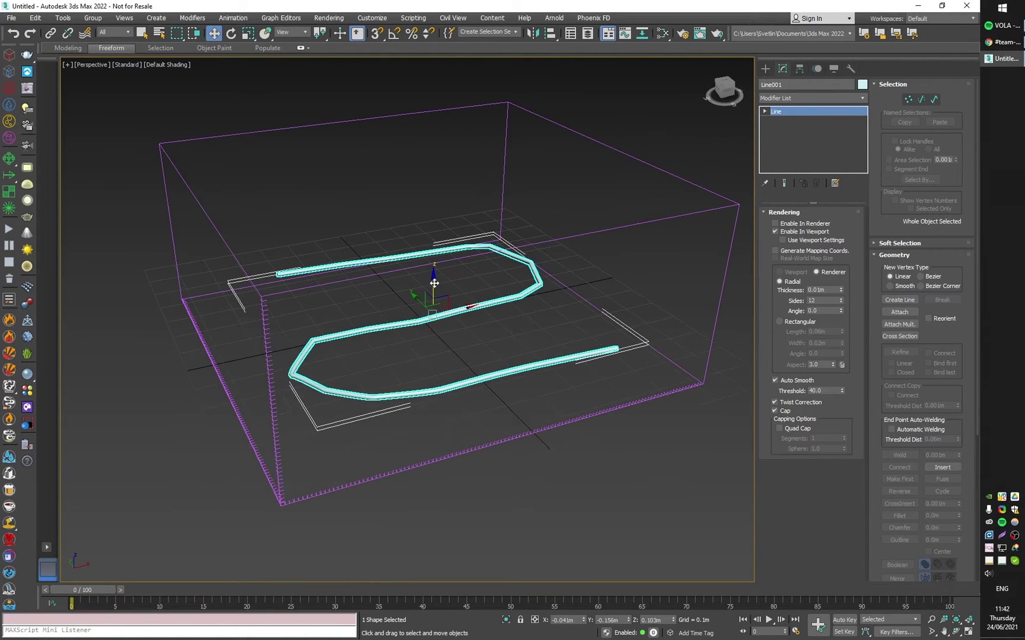
drag(435, 284, 434, 286)
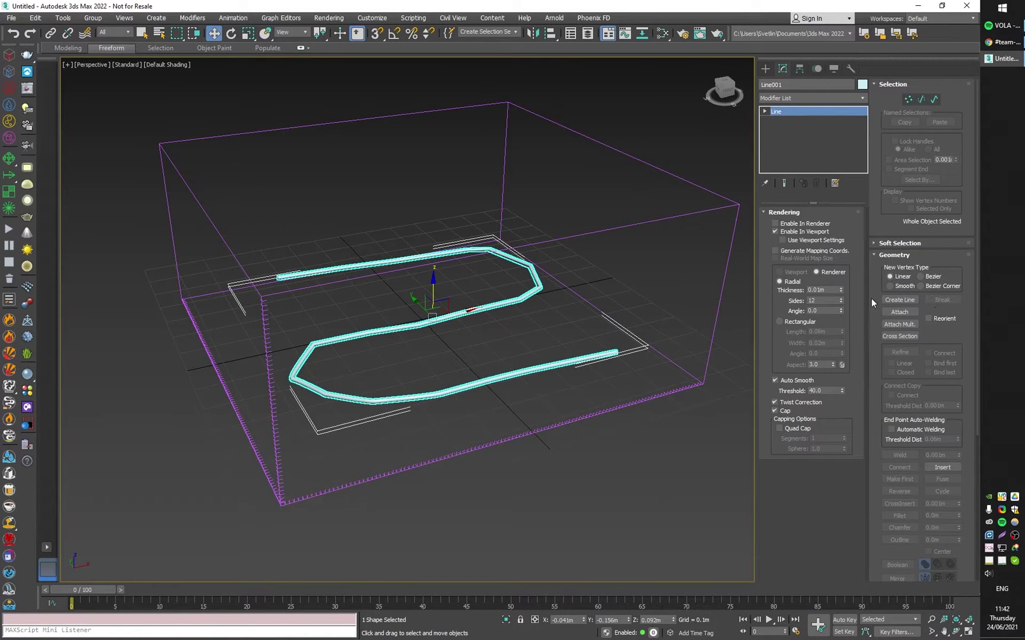
drag(842, 287, 835, 491)
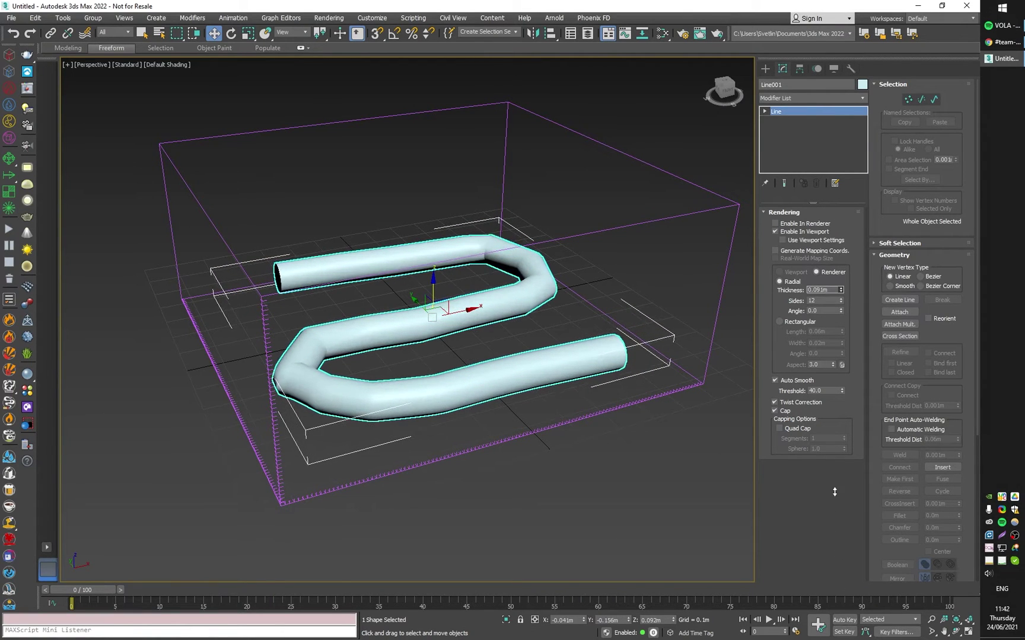
Step: Convert the S-shaped tube to an editable mesh
right_click(485, 359)
mouse_move(568, 463)
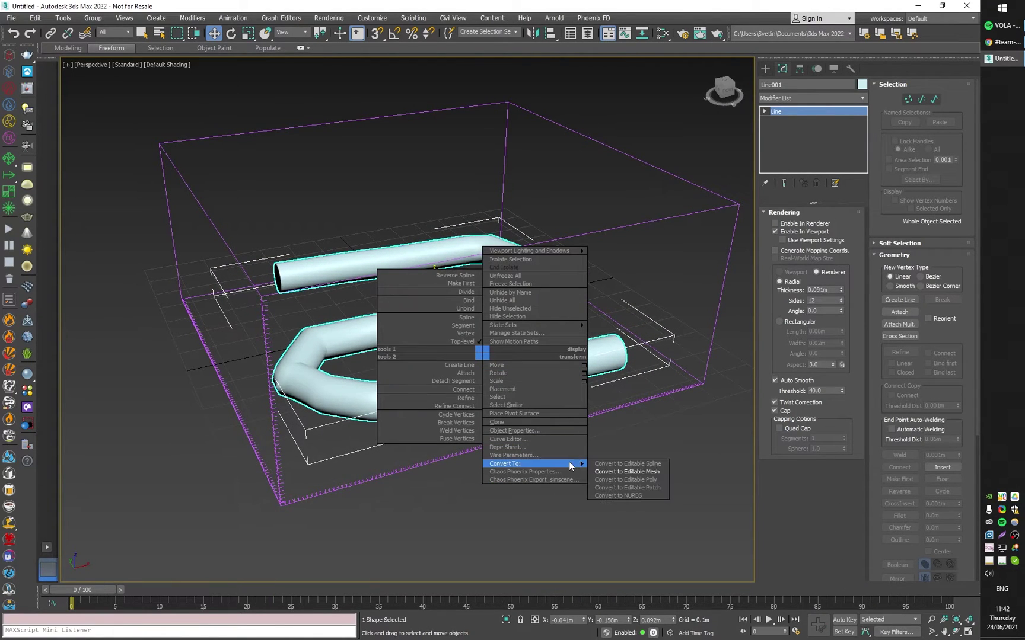
click(645, 474)
alt+middle_drag(615, 402, 613, 418)
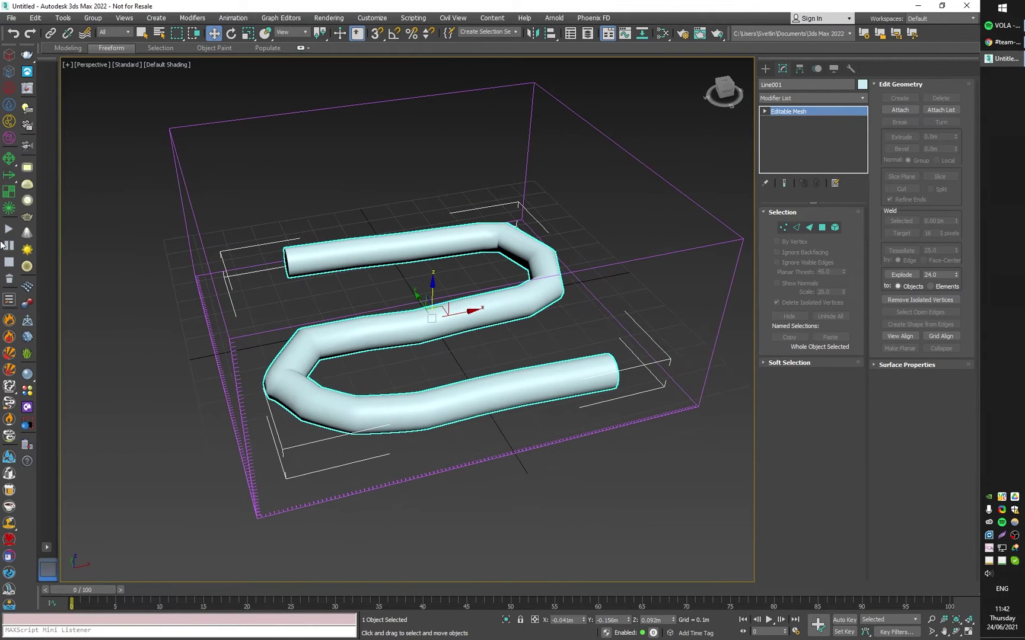
Step: Create a Phoenix Fire/Smoke Source beside the container and add the S-shaped tube as its emitter node
click(9, 92)
drag(103, 308, 135, 285)
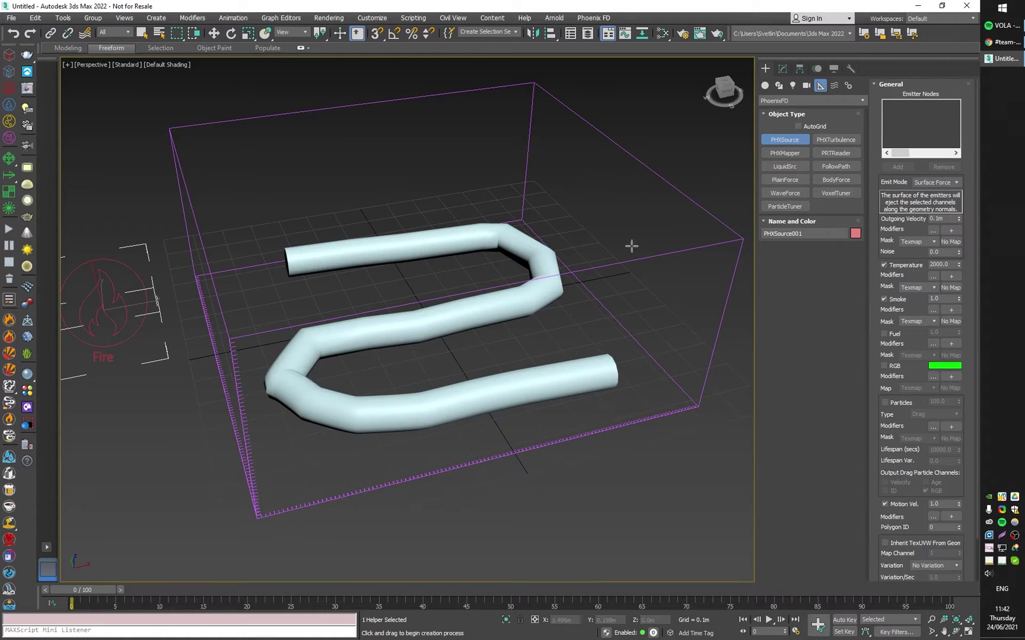
click(783, 68)
click(787, 295)
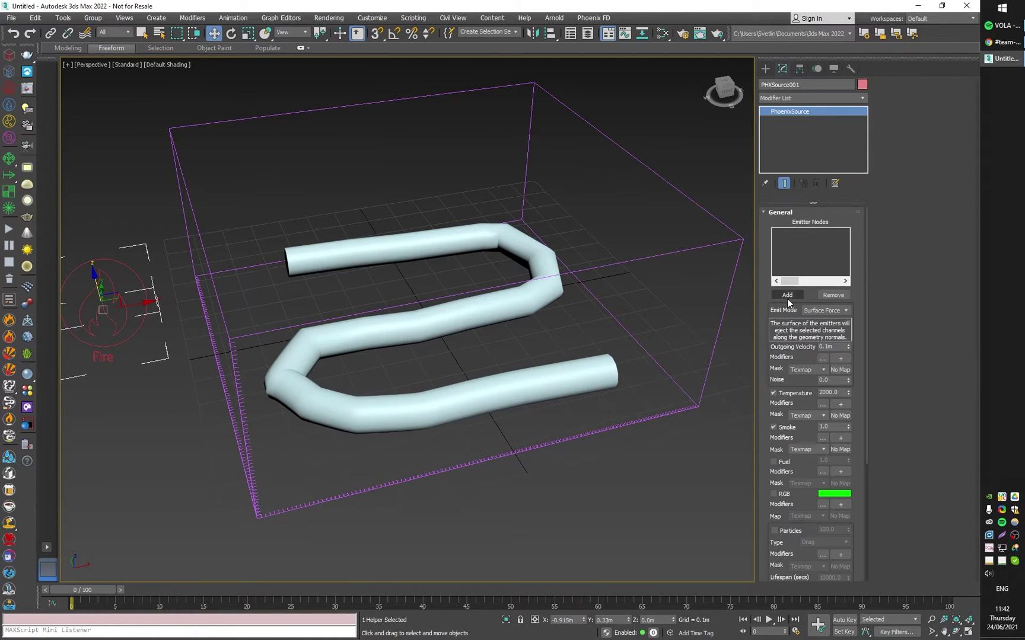
click(532, 274)
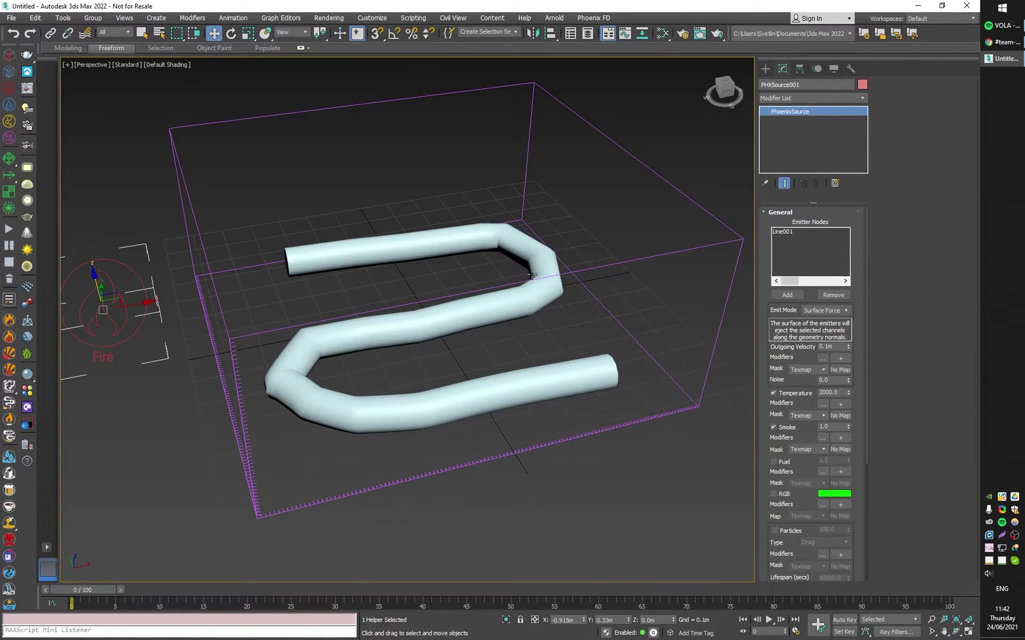
Step: Set the fire source's emit mode to Volume Brush
click(832, 311)
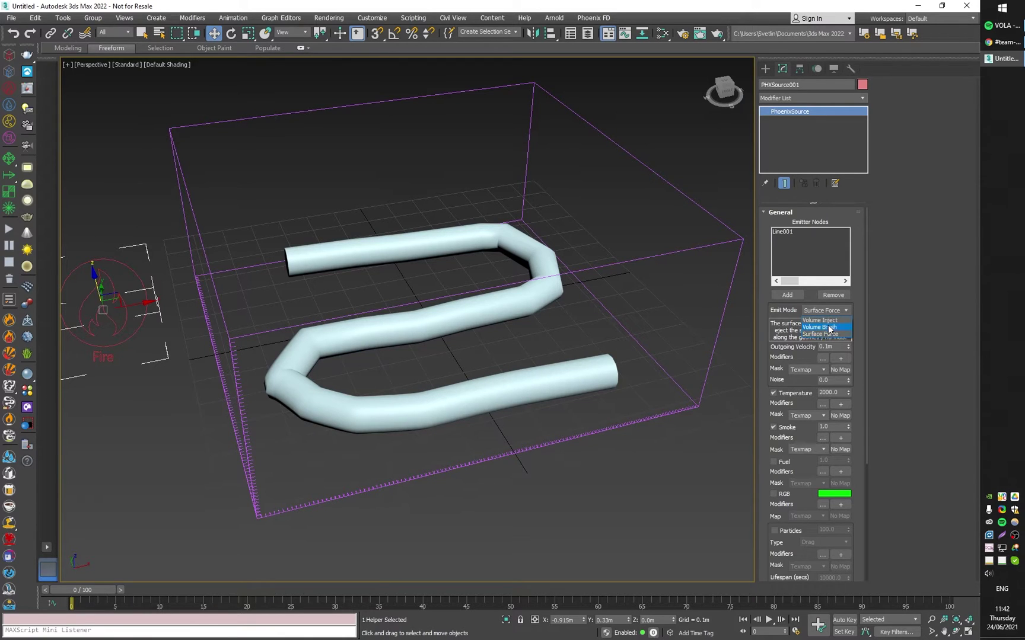
click(823, 327)
click(574, 359)
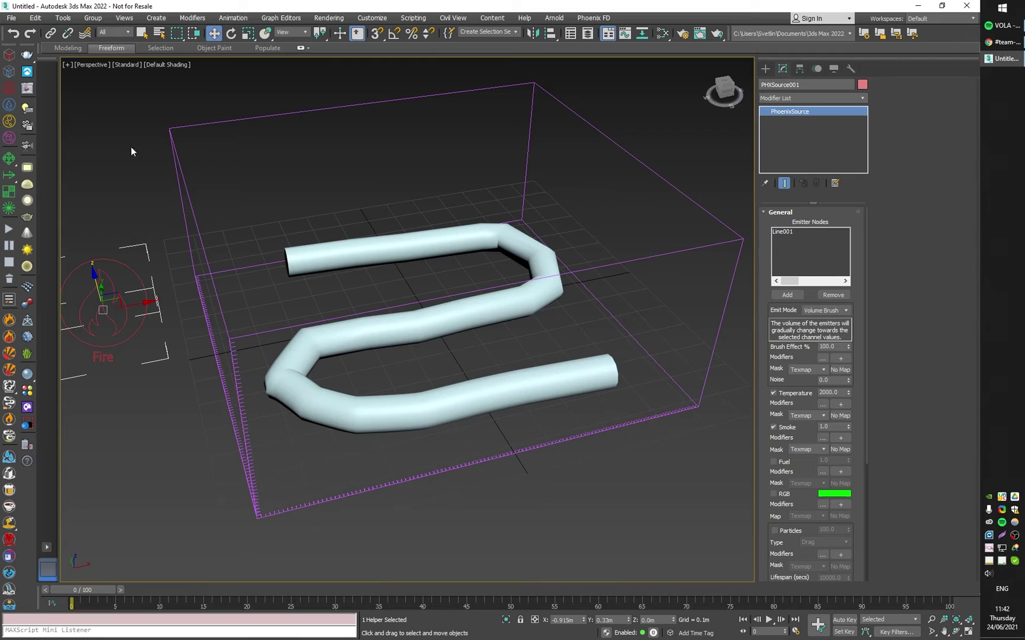
Step: Run a short test of the Phoenix simulation, stop it after a few frames and inspect the fire
click(9, 231)
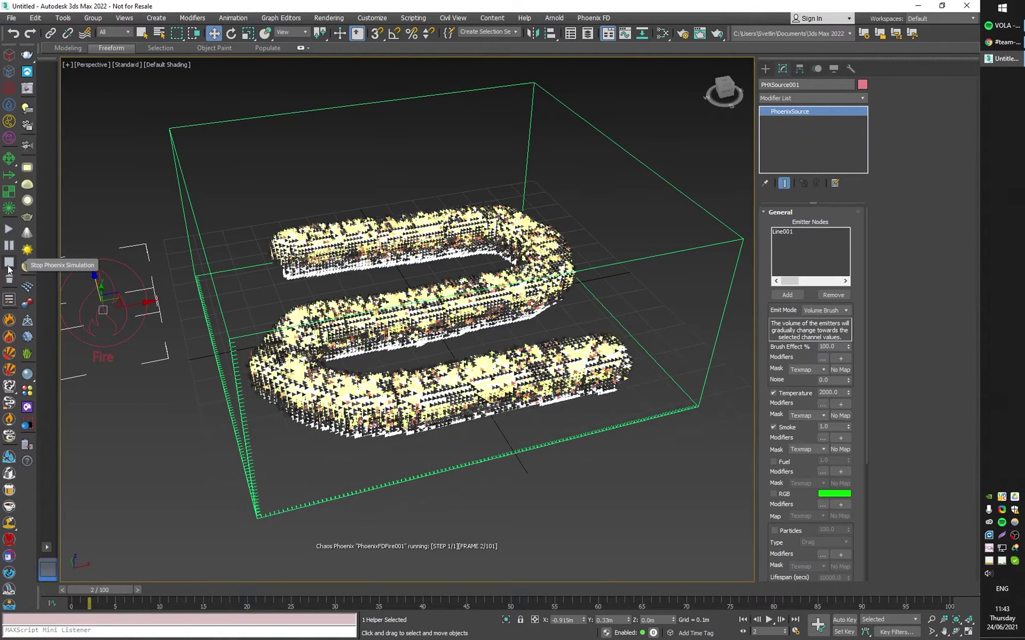
click(8, 264)
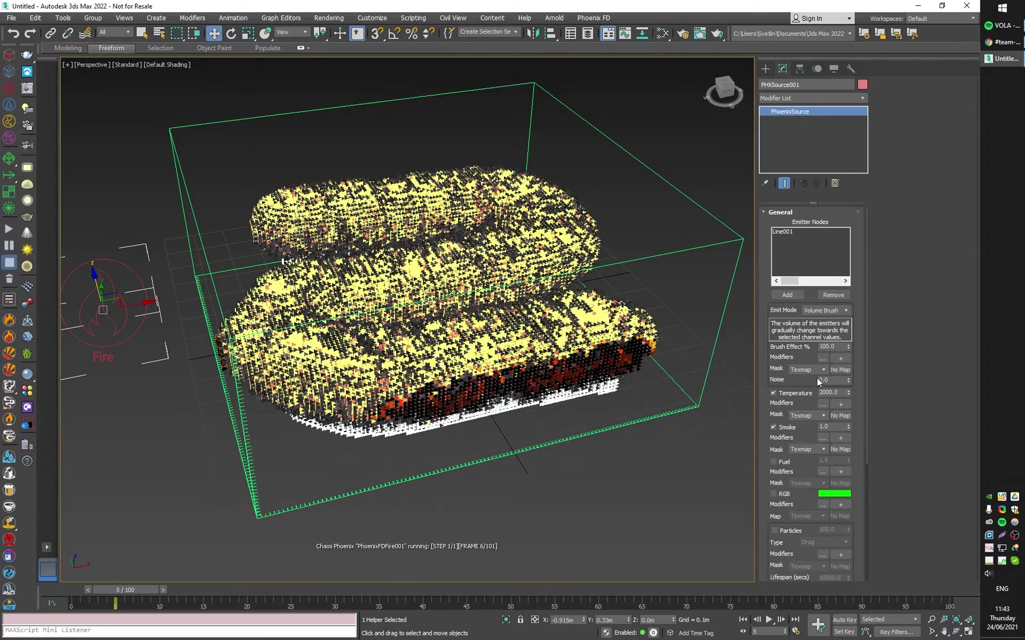
alt+middle_drag(624, 417, 737, 451)
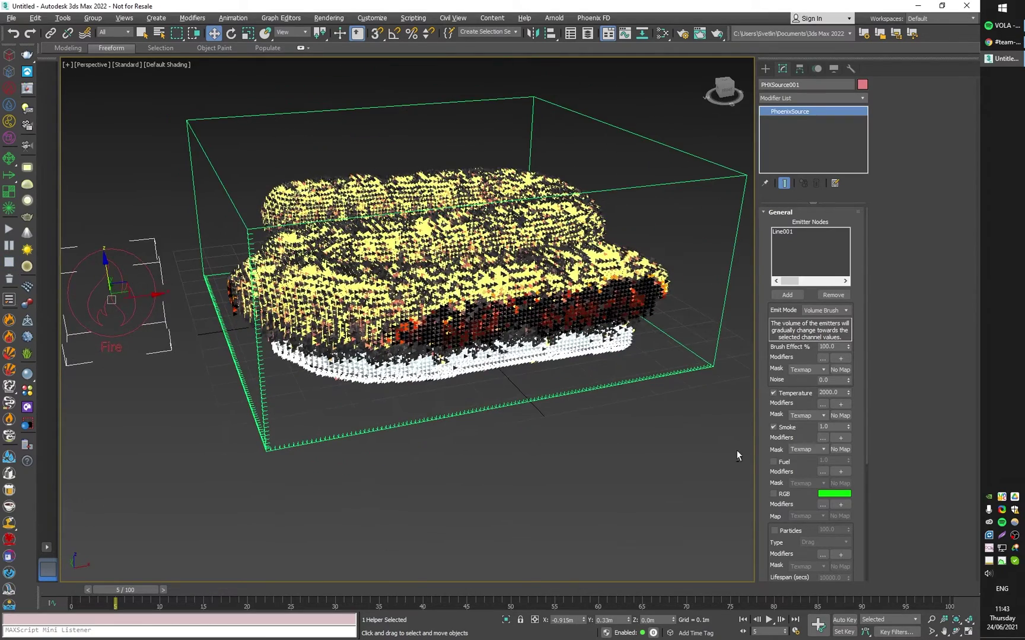
Step: Disable Temperature and Smoke on the fire source and enable Fuel emission at 1.0
click(791, 394)
click(787, 427)
click(774, 462)
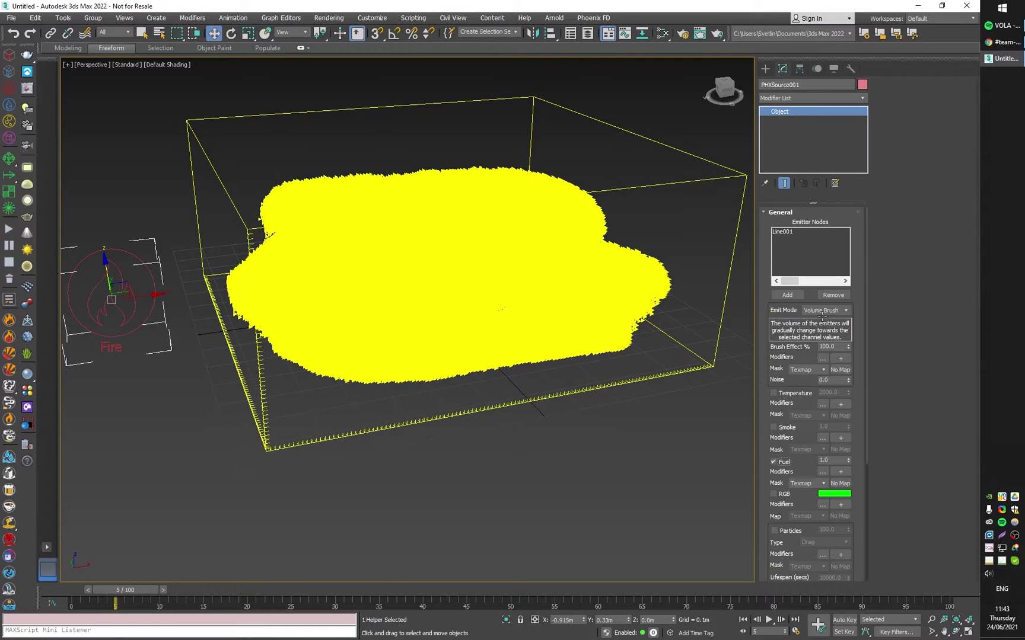
Step: Enable the simulator's Grid Fuel output channel, then run the simulation and stop it at about frame 10
click(693, 256)
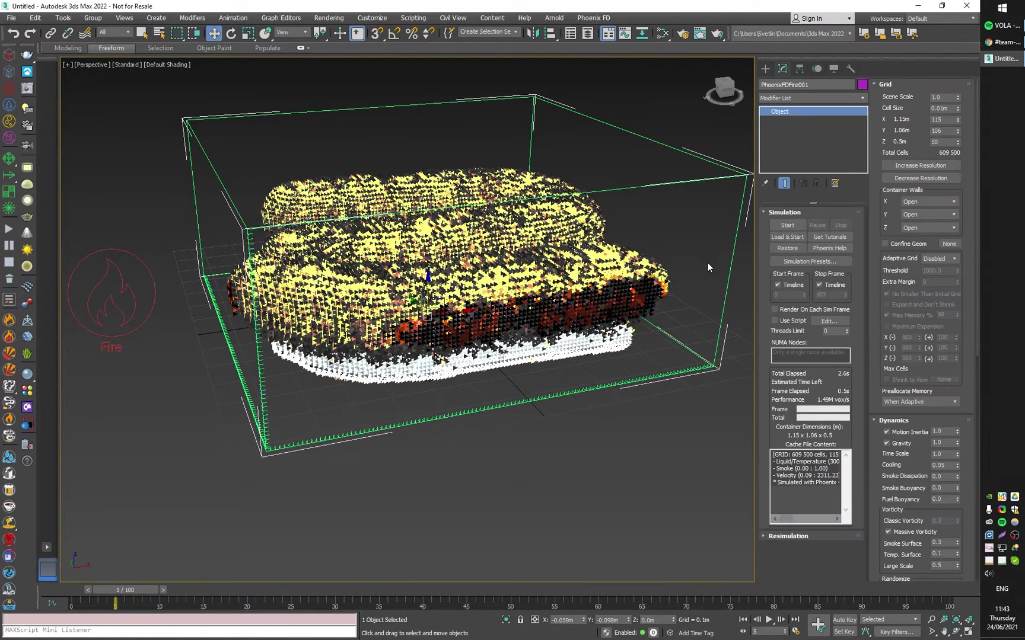
scroll(876, 401, down, 10)
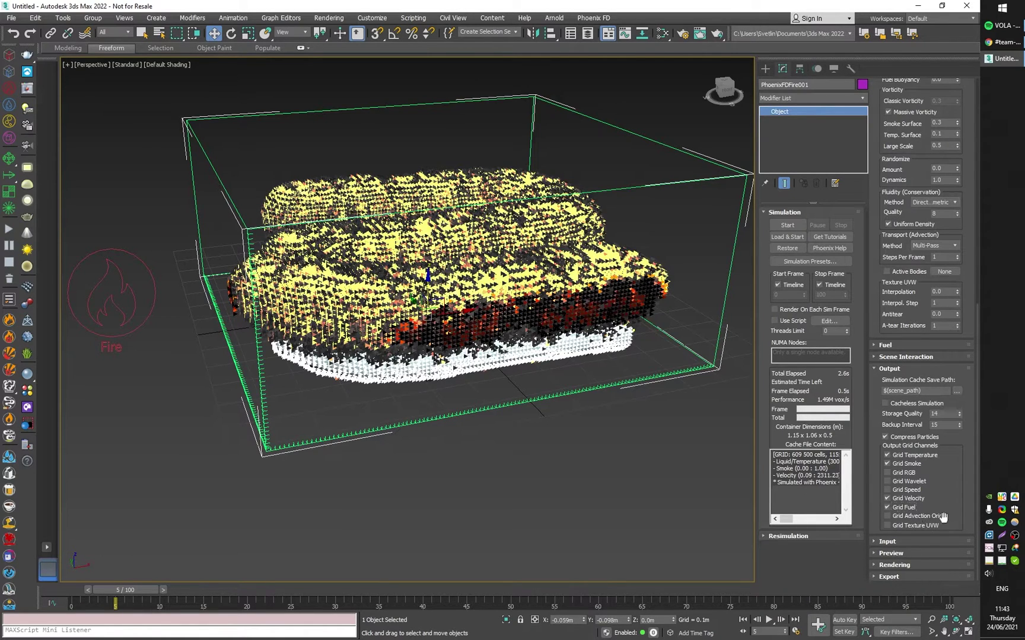
click(787, 224)
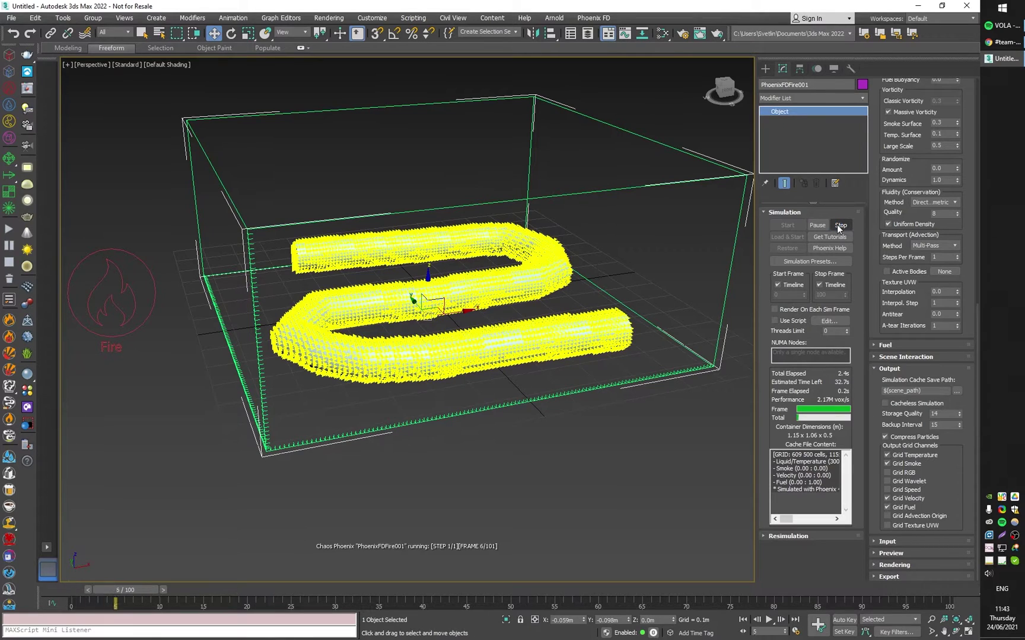
click(838, 227)
alt+middle_drag(511, 380, 500, 405)
key(q)
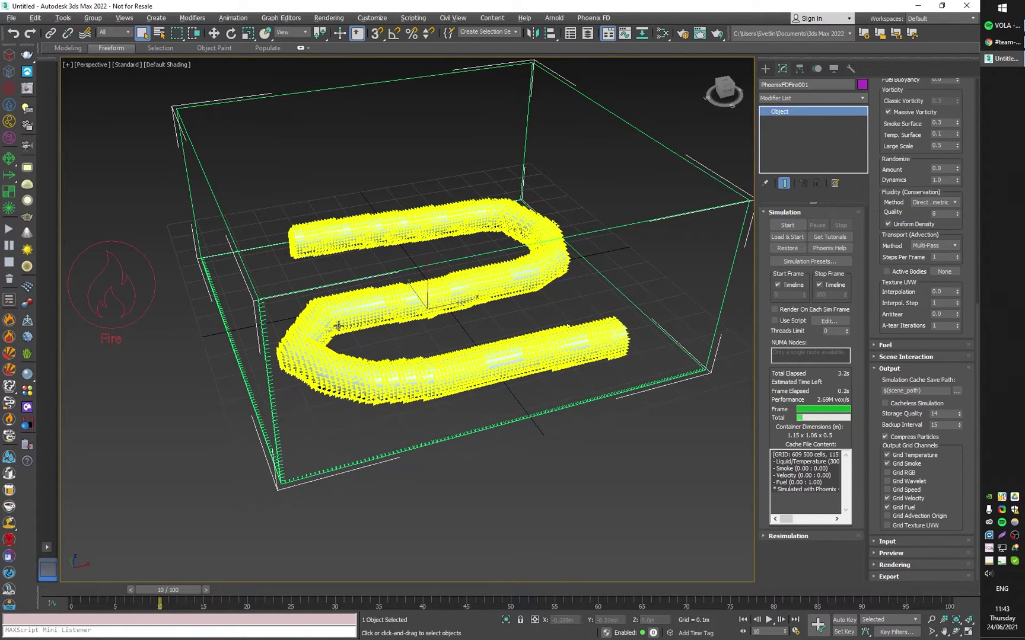
Step: Animate the fire source's Brush Effect to 0.0 at frame 1 using Auto Key
click(121, 283)
click(123, 309)
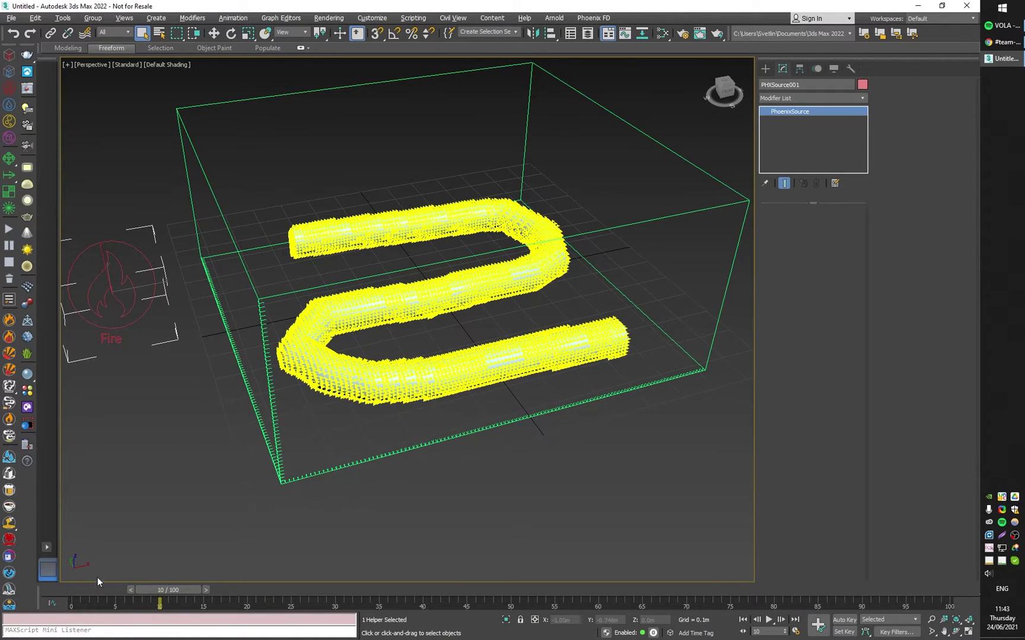
click(76, 589)
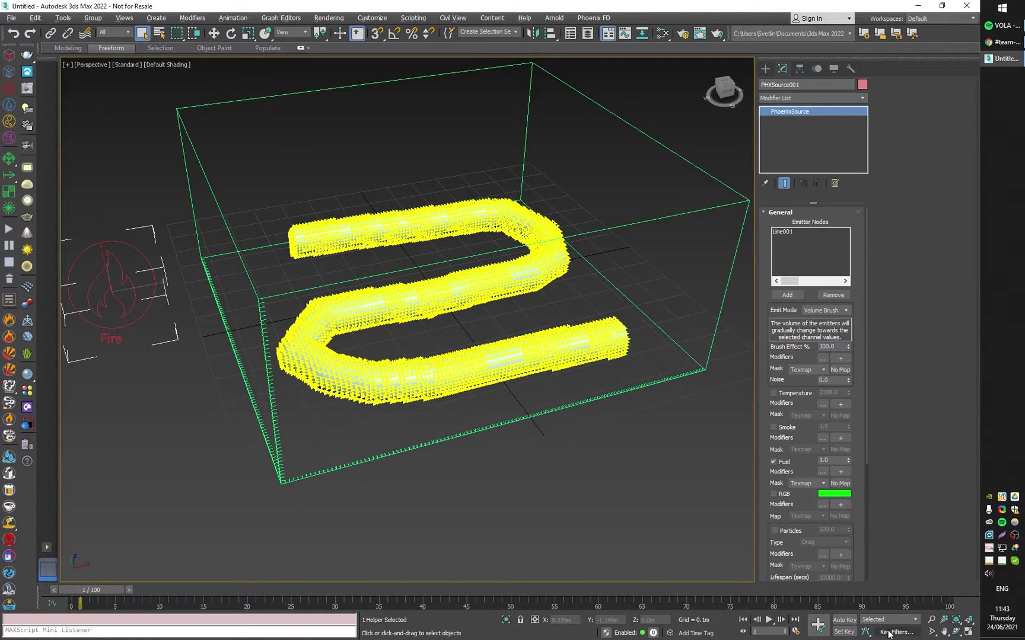
click(844, 619)
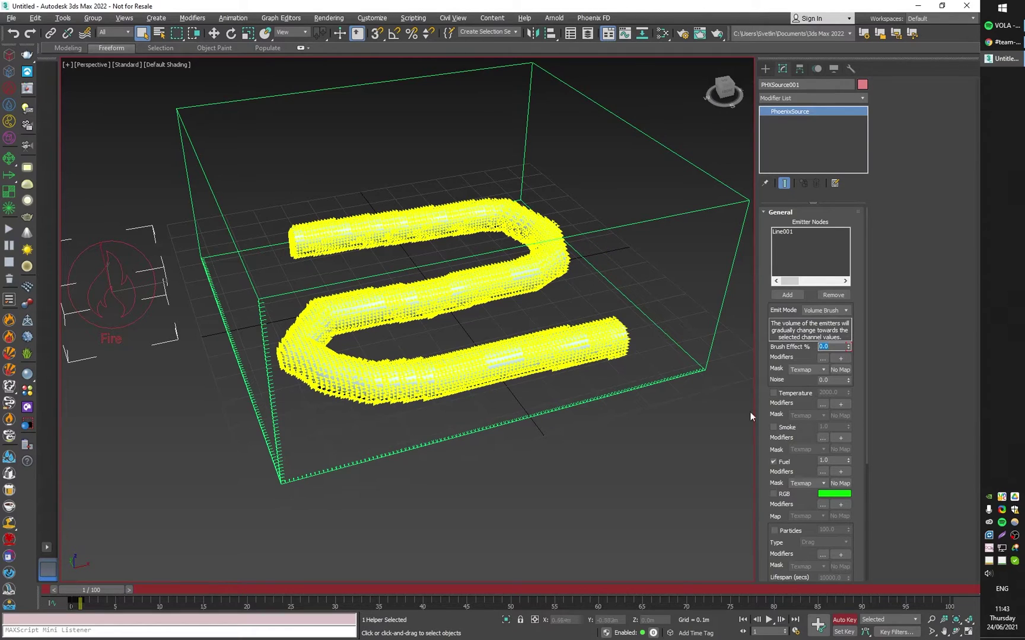
click(844, 621)
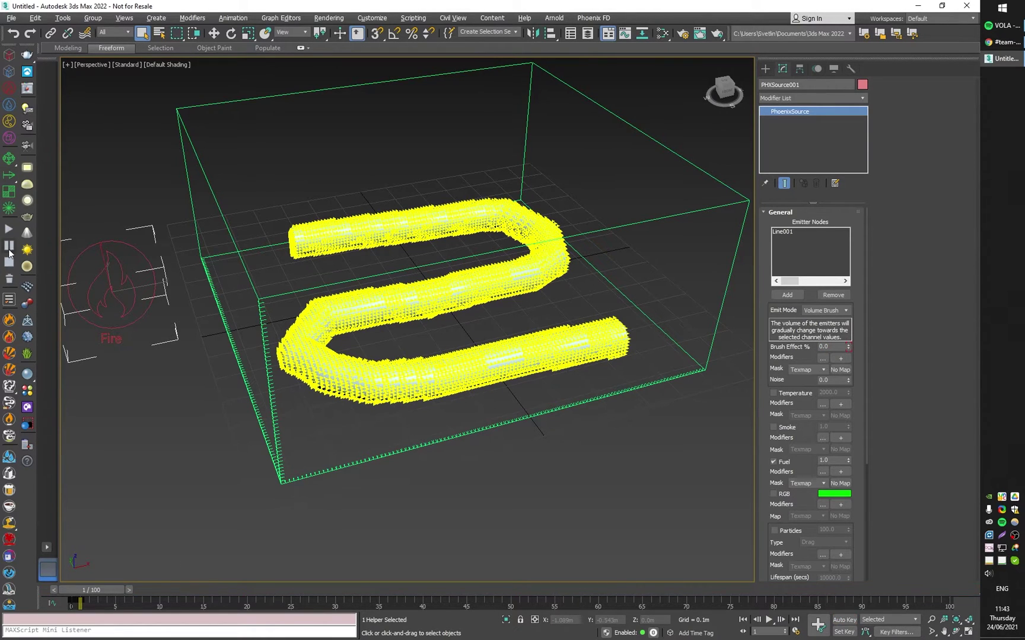
Step: Start the fuel simulation and extend the animation length to 1000 frames
click(9, 230)
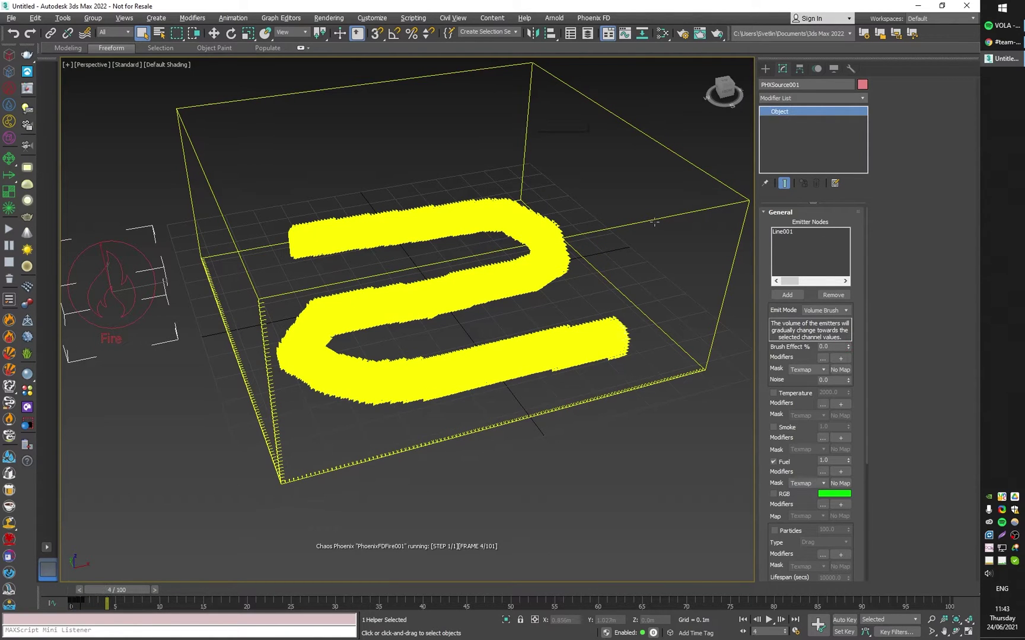
click(527, 117)
right_click(768, 620)
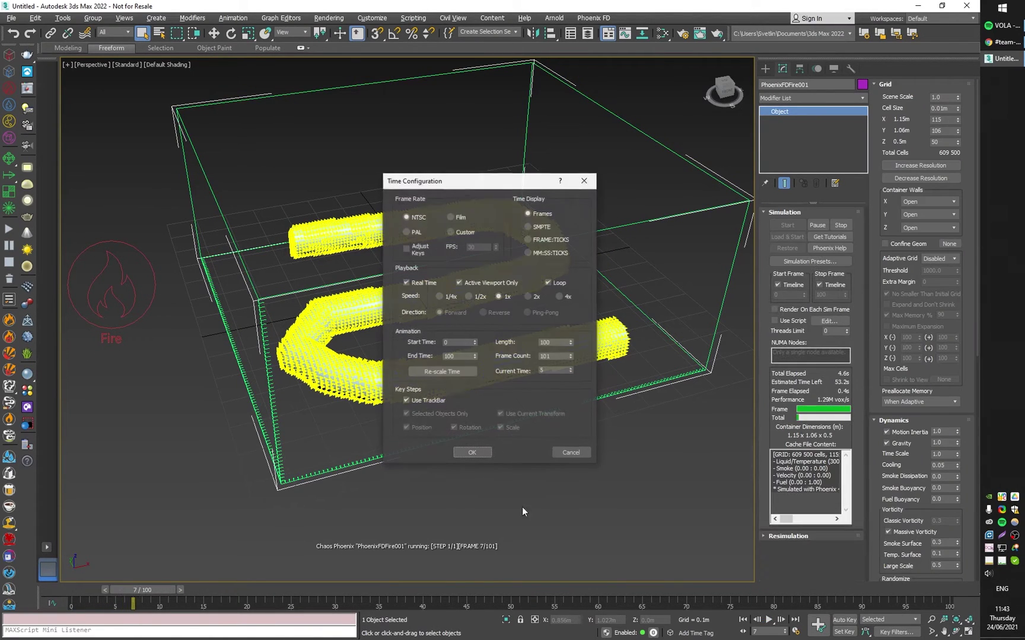
text(0)
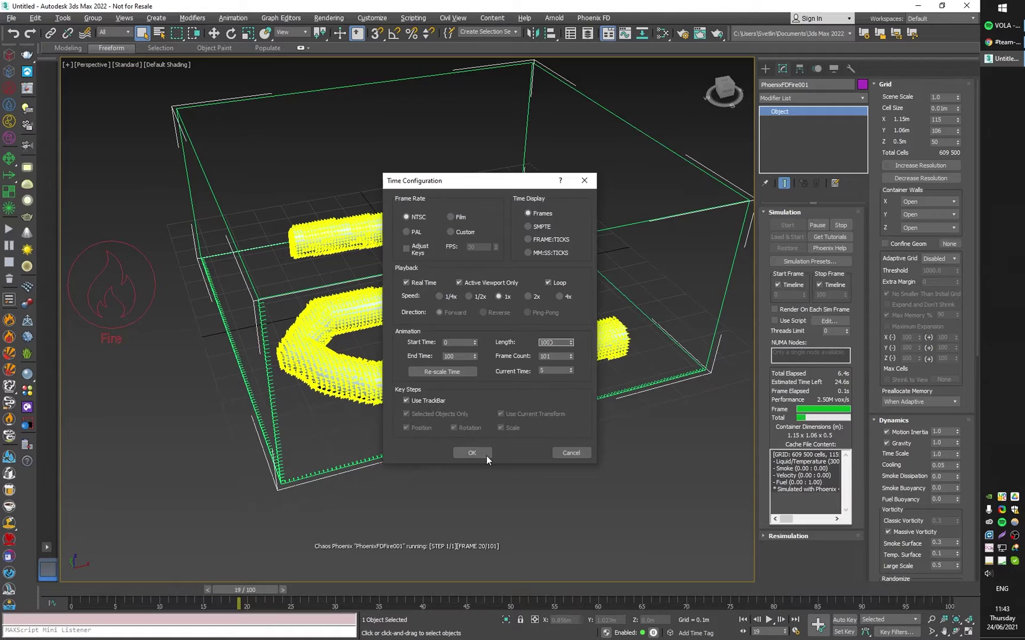
click(472, 453)
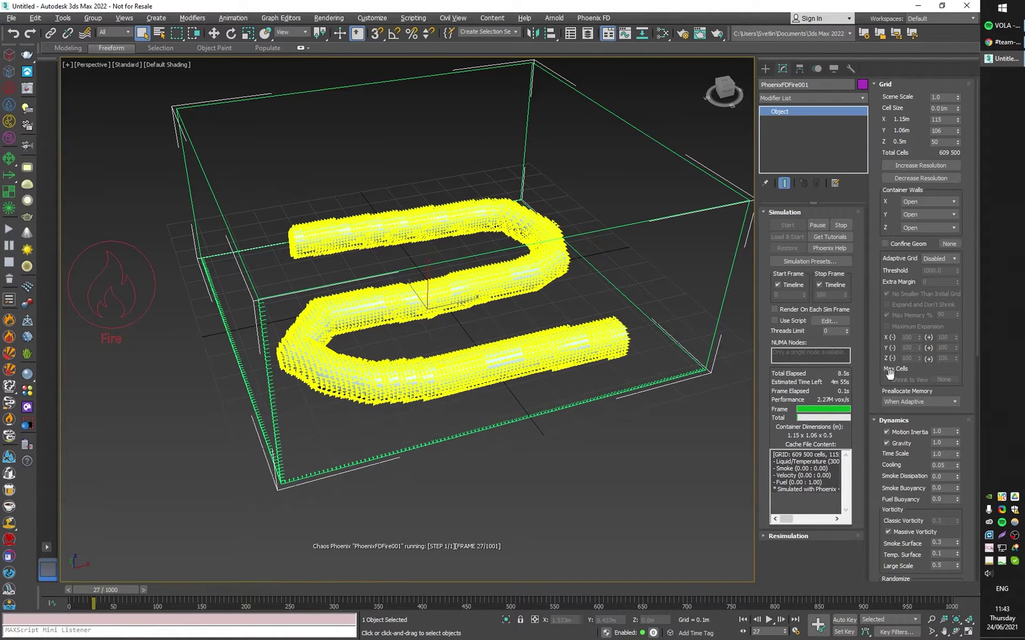
Step: Try a Fuel Buoyancy of 0.21 in the running simulation, reset it to 0.0, rerun and stop at about frame 15
scroll(880, 455, down, 3)
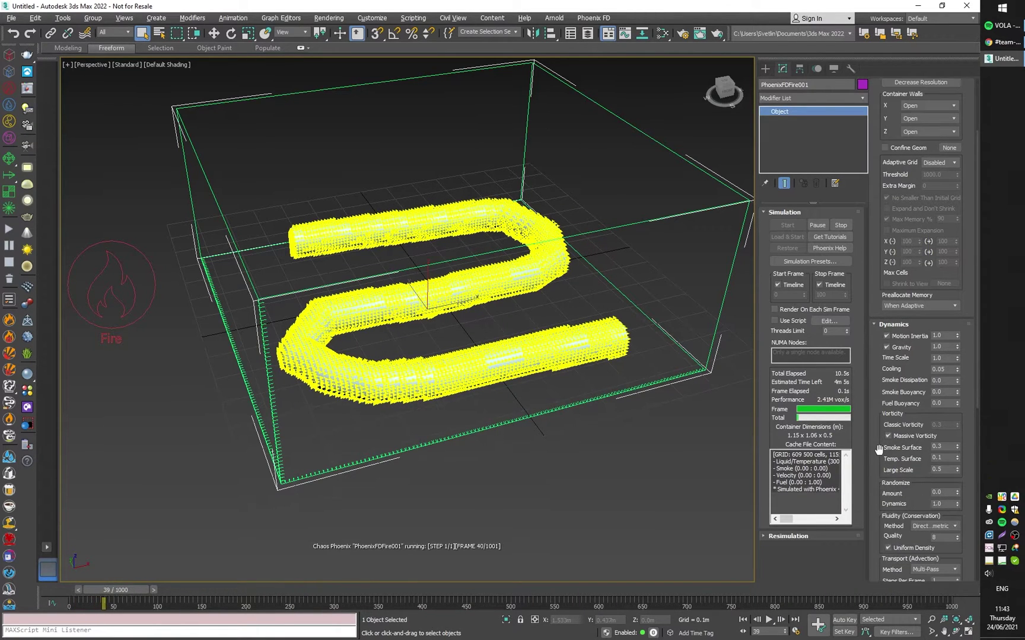
mouse_move(957, 403)
mouse_down()
mouse_move(958, 413)
mouse_move(960, 393)
mouse_up()
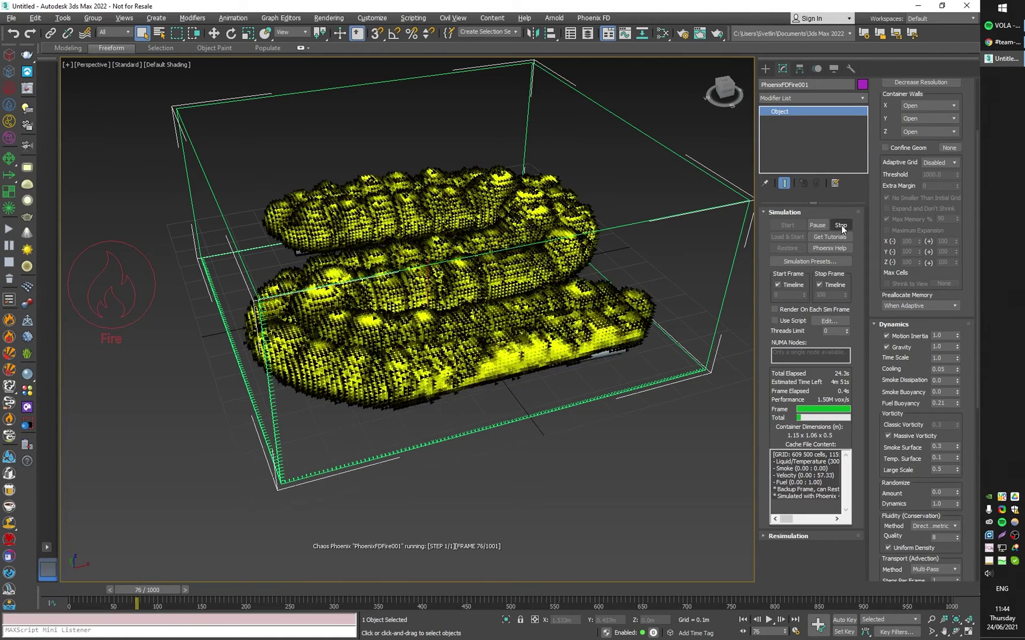
click(841, 225)
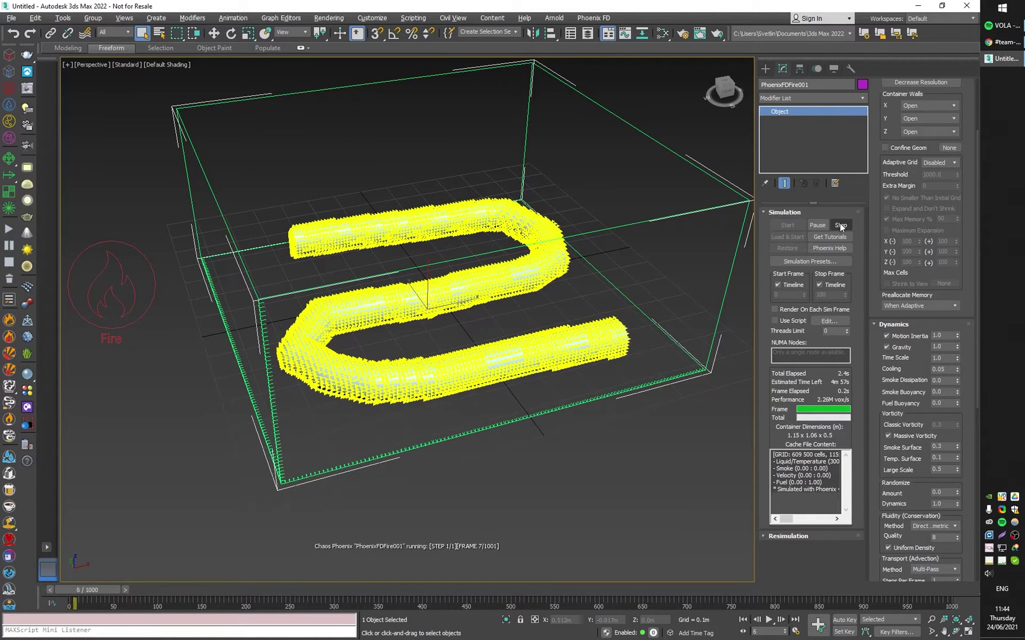
click(839, 223)
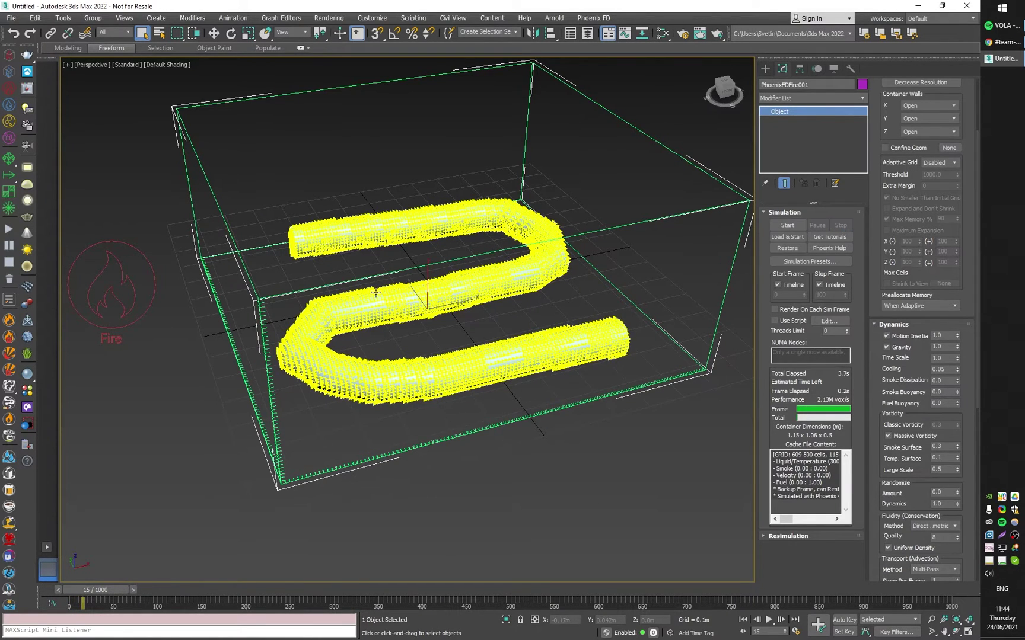
Step: Create a sphere with a radius of about 0.115 m outside the simulation container, beside the S-shaped tube
middle_drag(385, 295, 456, 324)
click(765, 68)
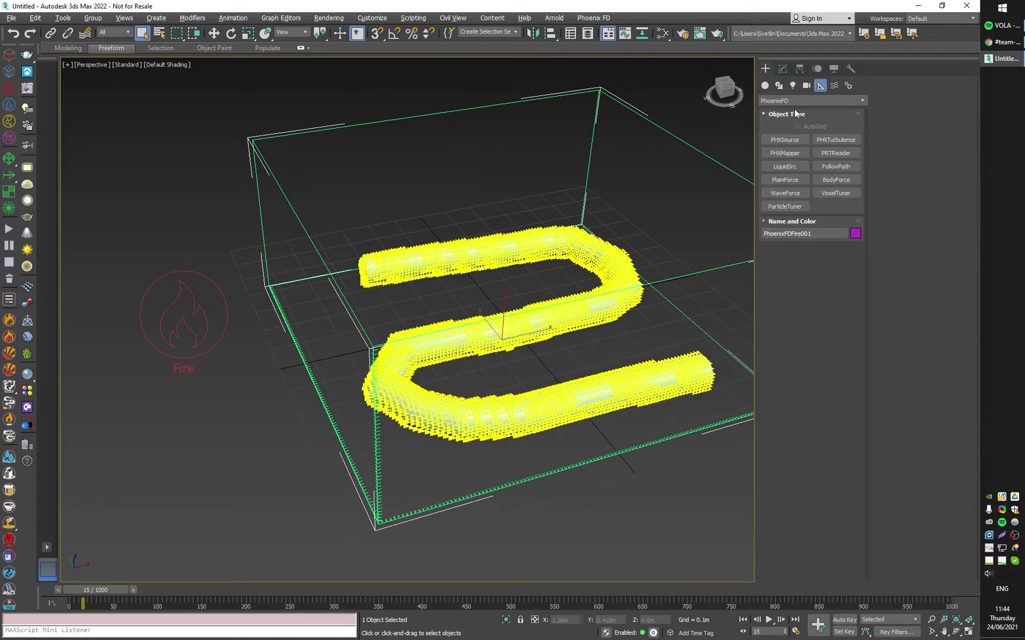
click(785, 99)
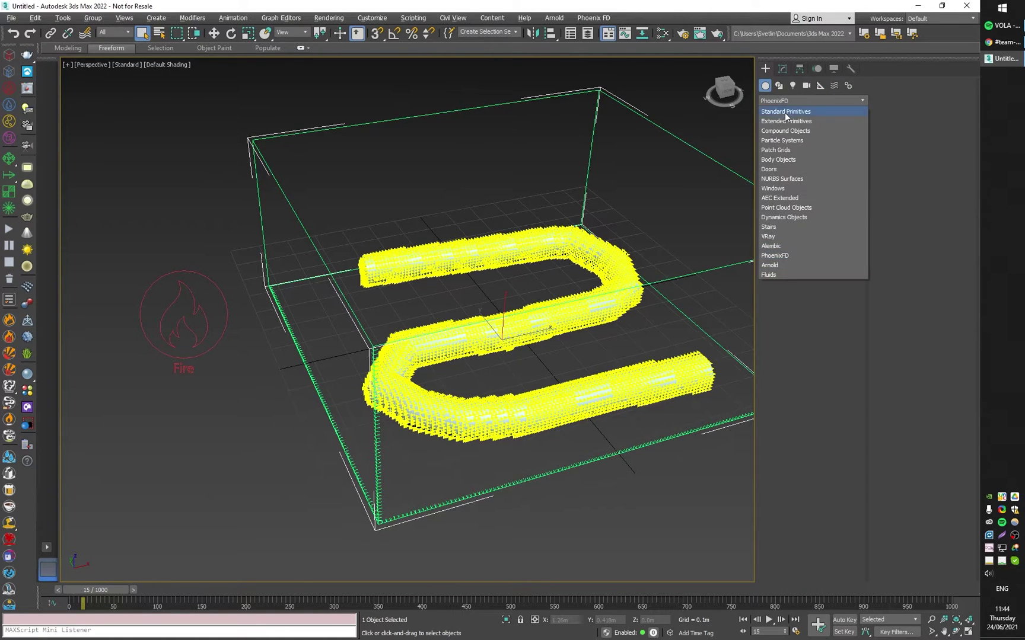
click(785, 111)
click(785, 153)
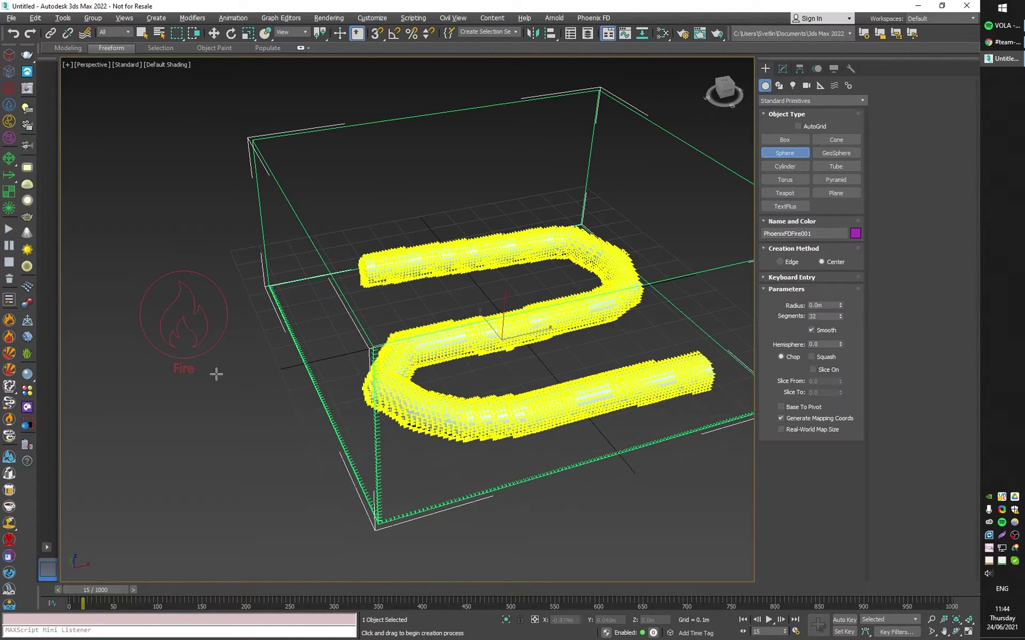
drag(223, 395, 264, 381)
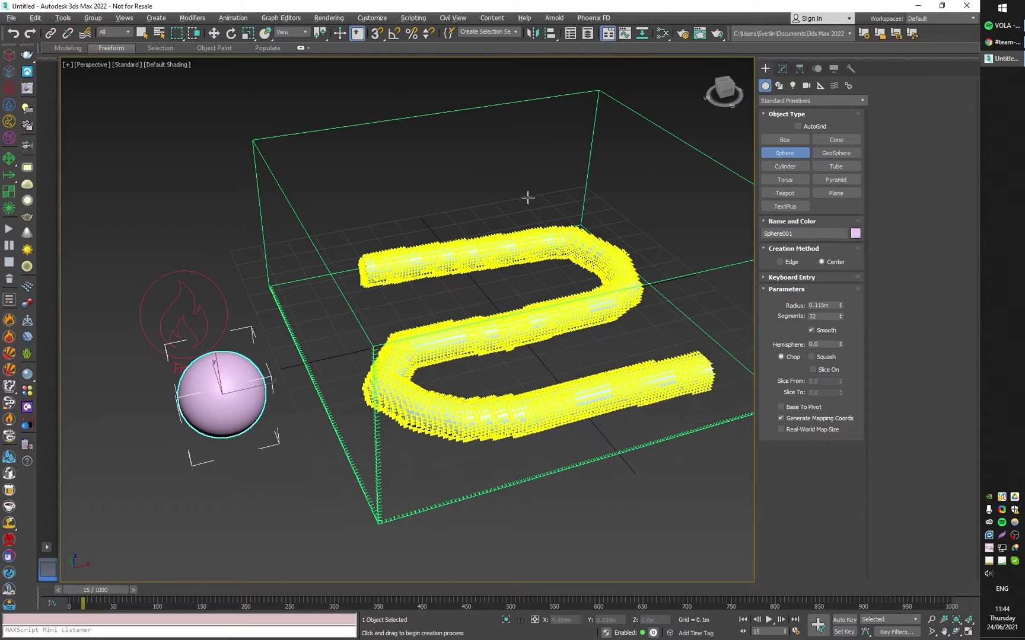
Step: Move the sphere along the Y axis to about 0.2 m, keeping it outside the container
click(783, 69)
key(w)
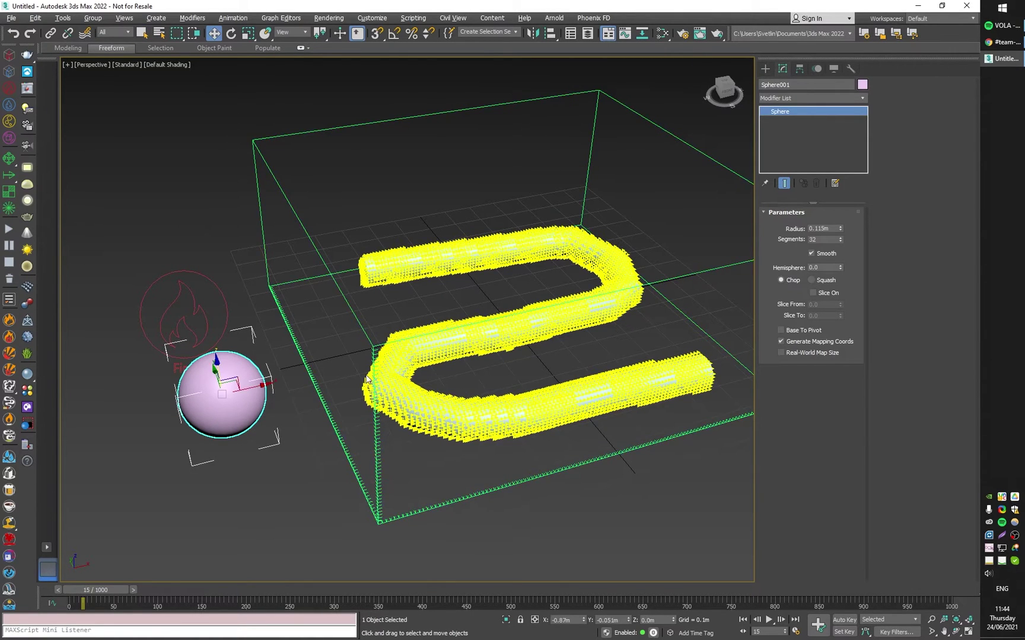
alt+middle_drag(368, 379, 346, 409)
drag(234, 364, 235, 281)
alt+middle_drag(235, 281, 266, 286)
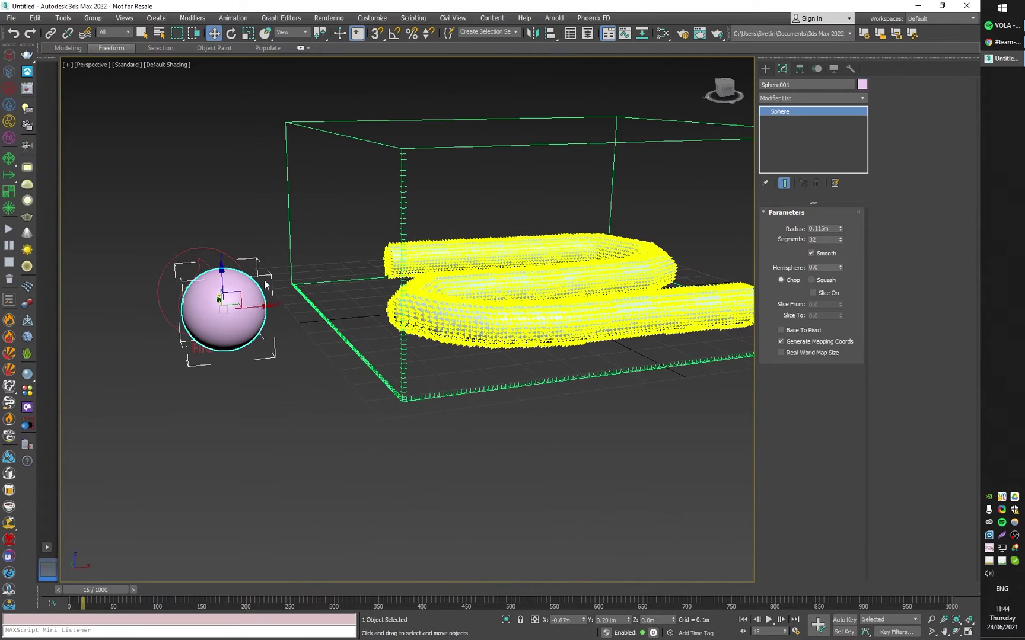
Step: Create a second Phoenix fire source and add the sphere as its emitter node
click(11, 90)
drag(107, 359, 142, 329)
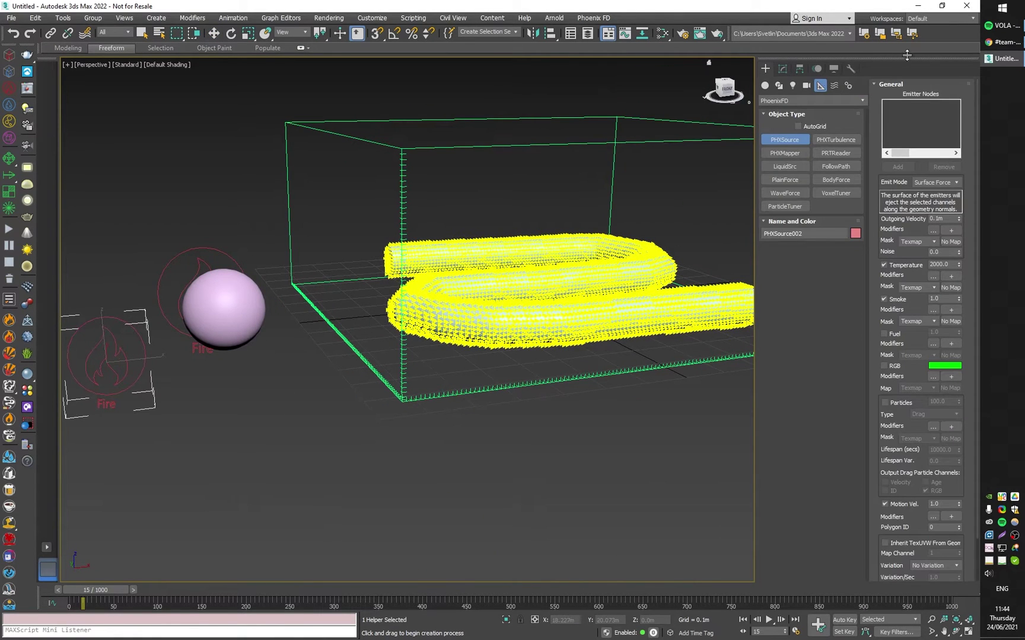
click(782, 69)
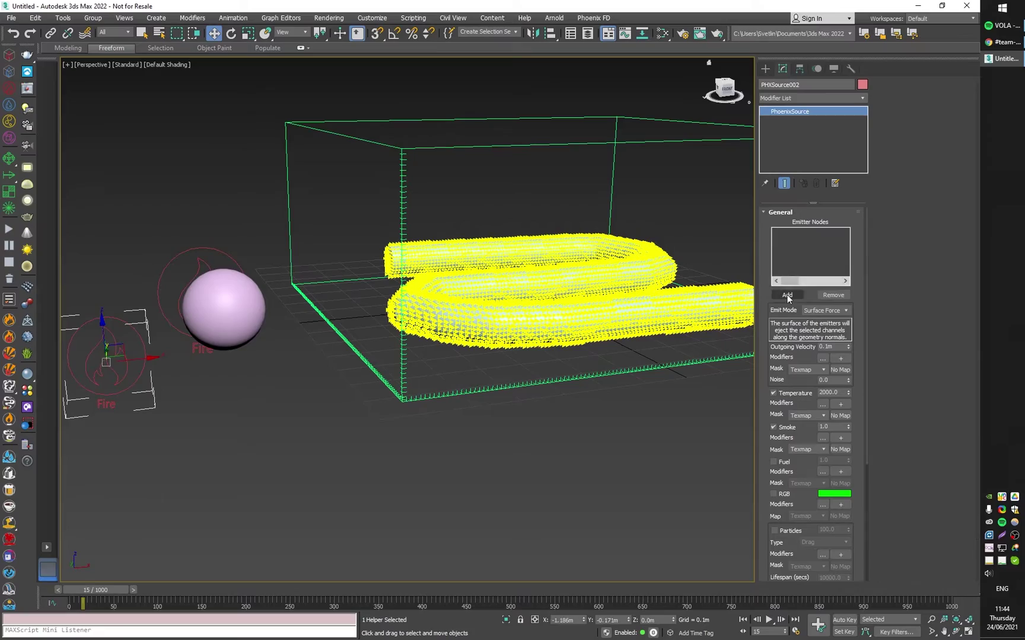
click(787, 296)
click(223, 307)
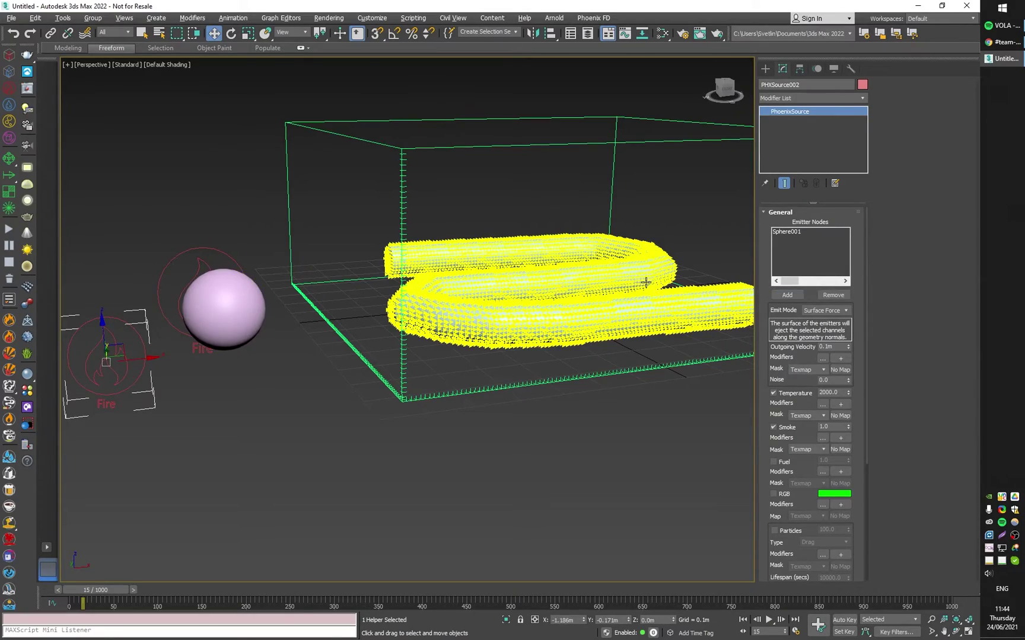
Step: Enable Burning in the Phoenix simulator's Fuel settings and start the simulation again
alt+middle_drag(646, 283, 603, 351)
middle_drag(687, 308, 642, 277)
alt+middle_drag(634, 320, 663, 399)
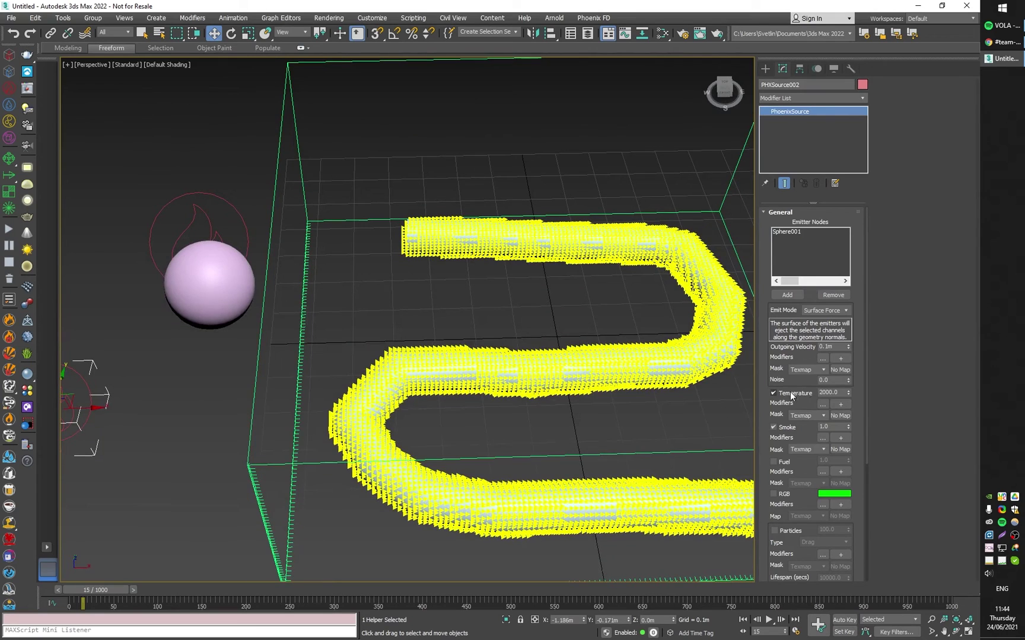
scroll(548, 411, down, 5)
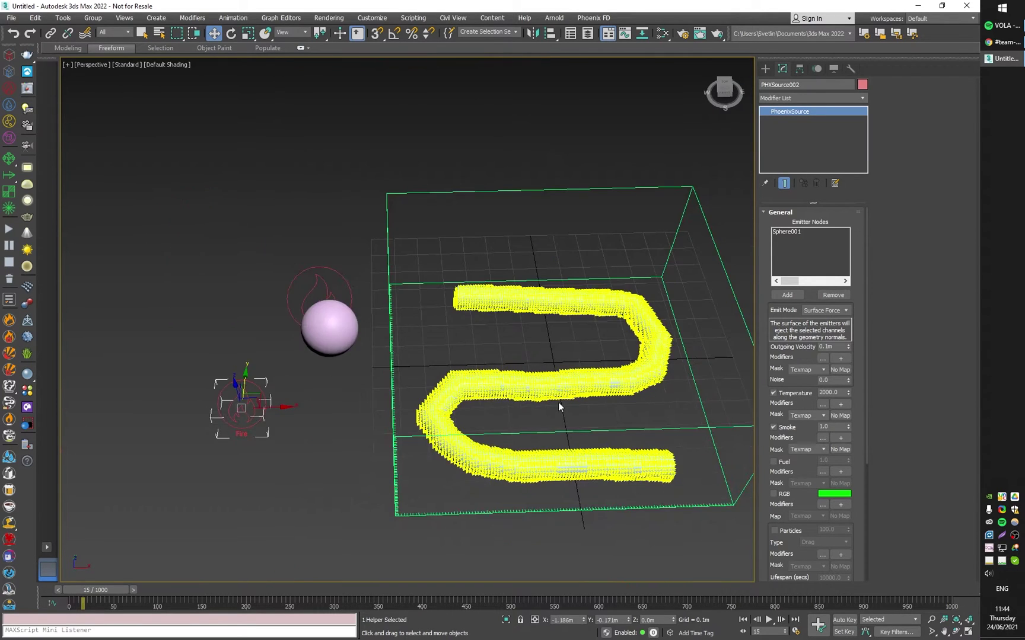
alt+middle_drag(558, 407, 378, 235)
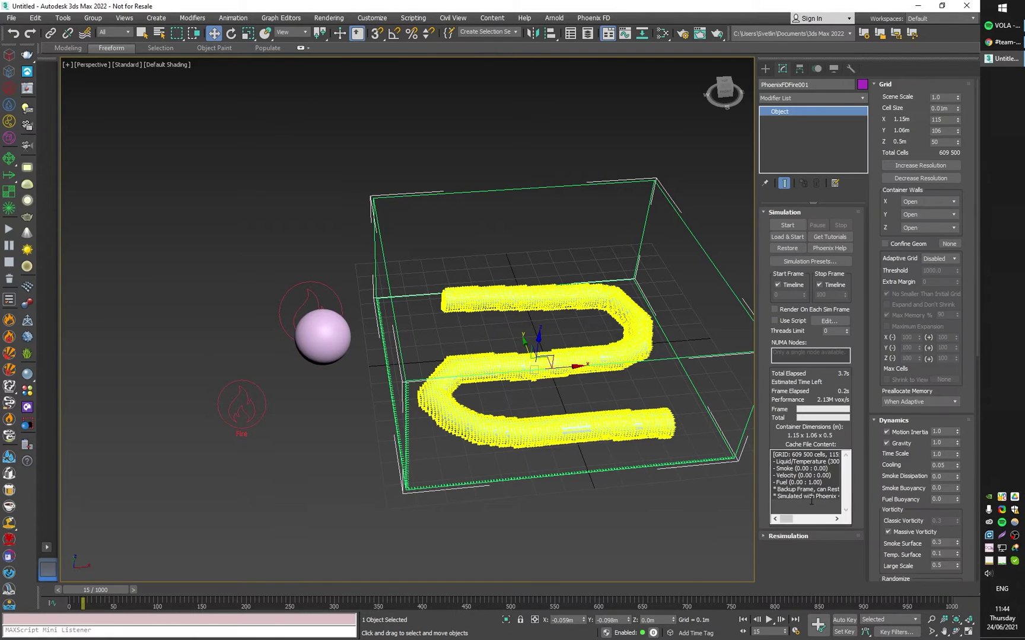
scroll(872, 467, down, 3)
scroll(872, 468, down, 5)
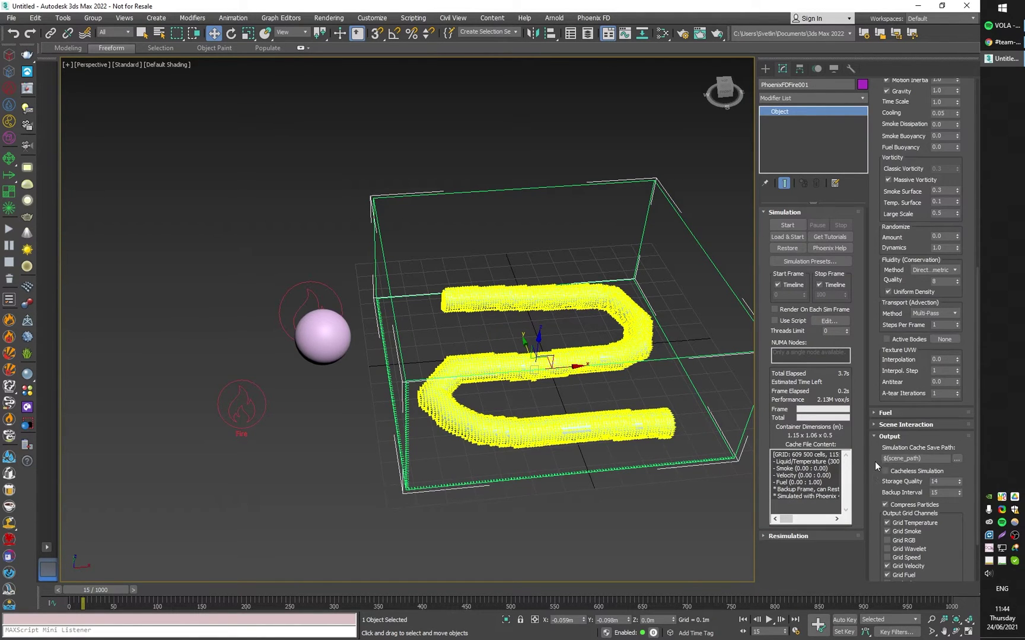
click(885, 359)
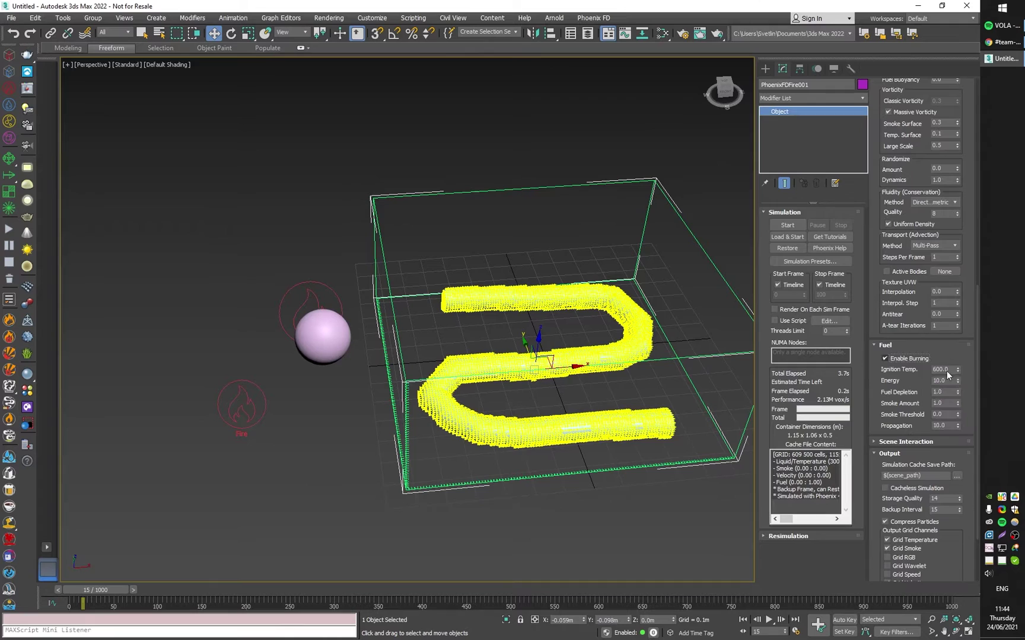
Step: Move the sphere into the container at the tube's starting end, to about X -0.5 m and Y 0.31 m, during the simulation
click(322, 337)
middle_drag(549, 316, 471, 350)
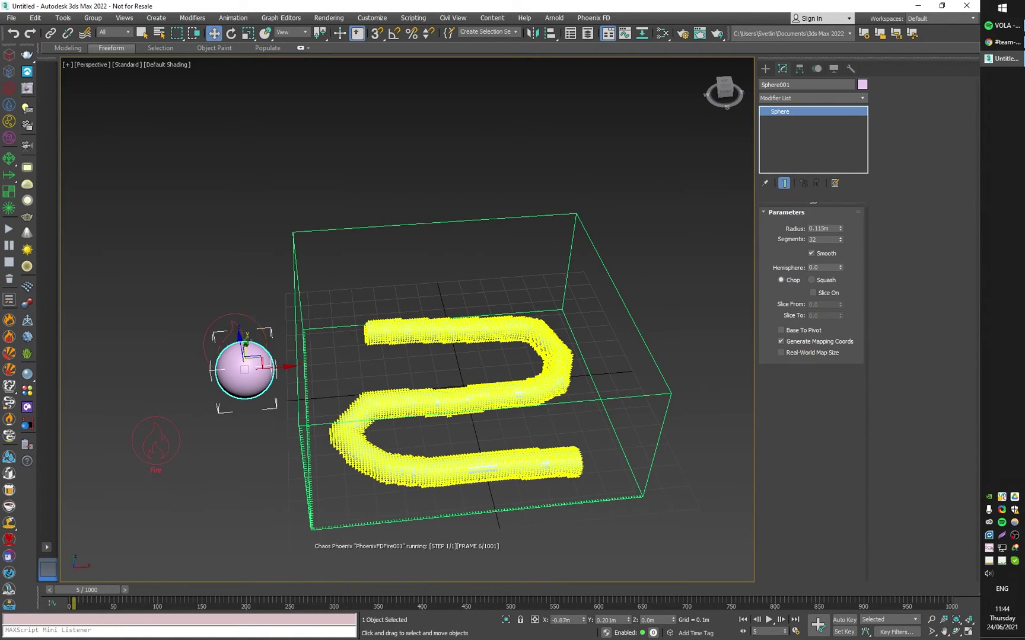
drag(248, 331, 368, 343)
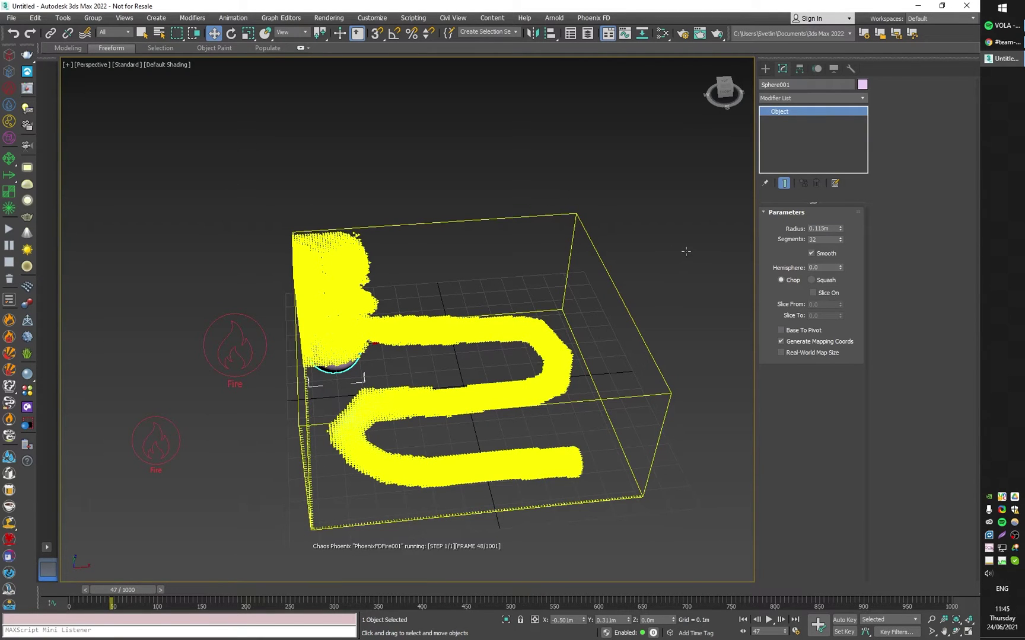
Step: Enable the simulator's GPU Preview in the viewport and stop the simulation at about frame 65
click(611, 384)
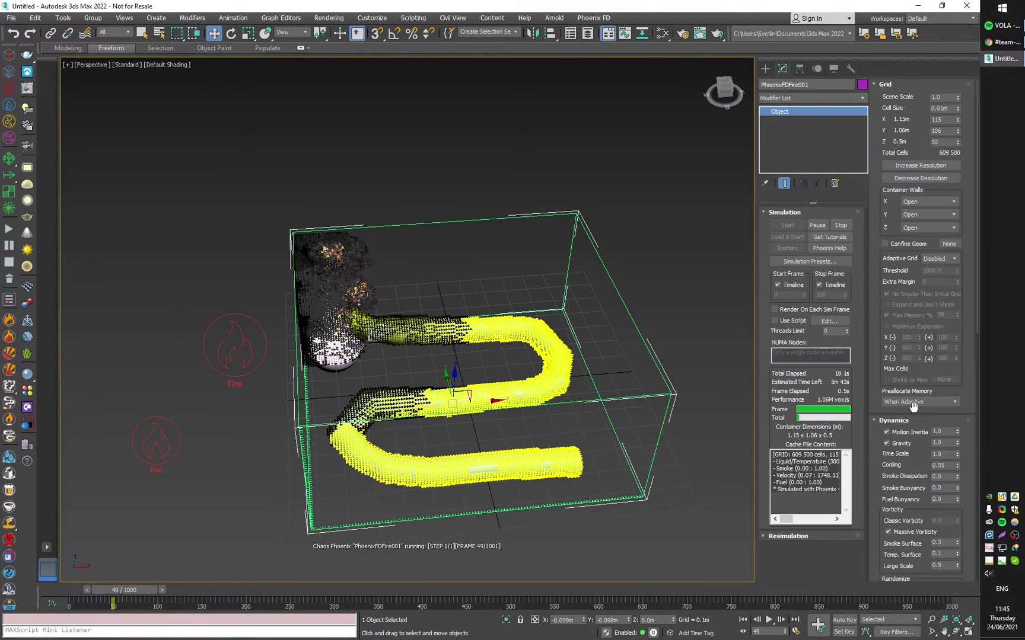
scroll(877, 469, down, 3)
scroll(877, 469, down, 5)
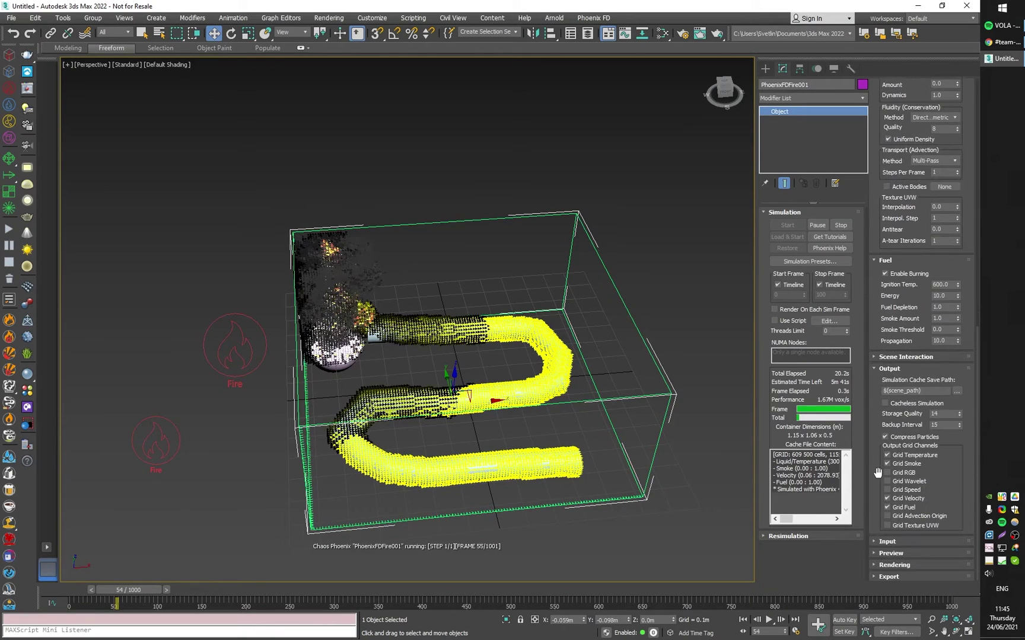
scroll(926, 528, down, 5)
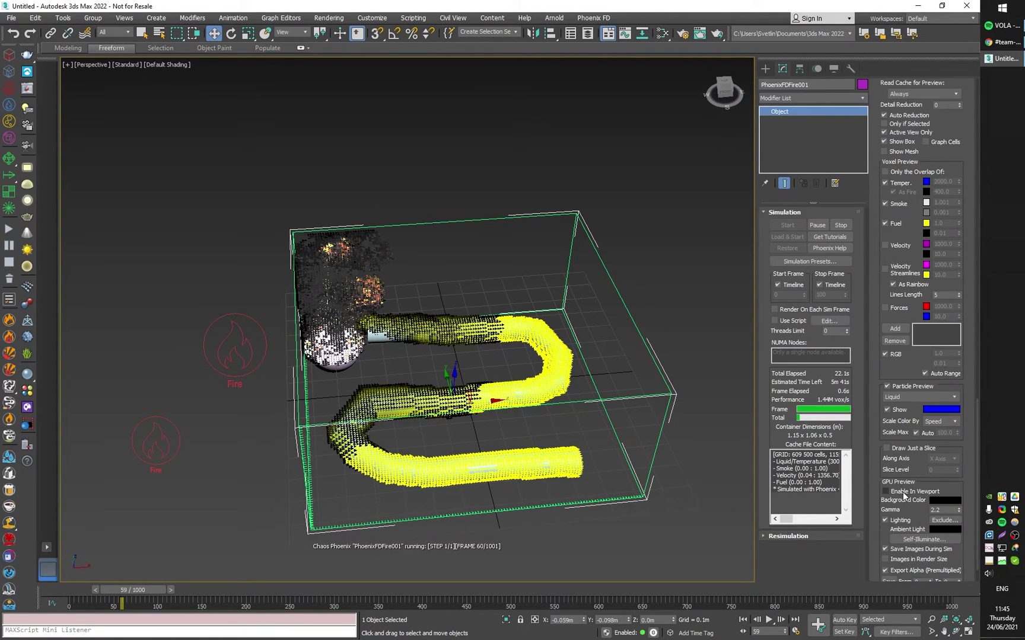
click(906, 491)
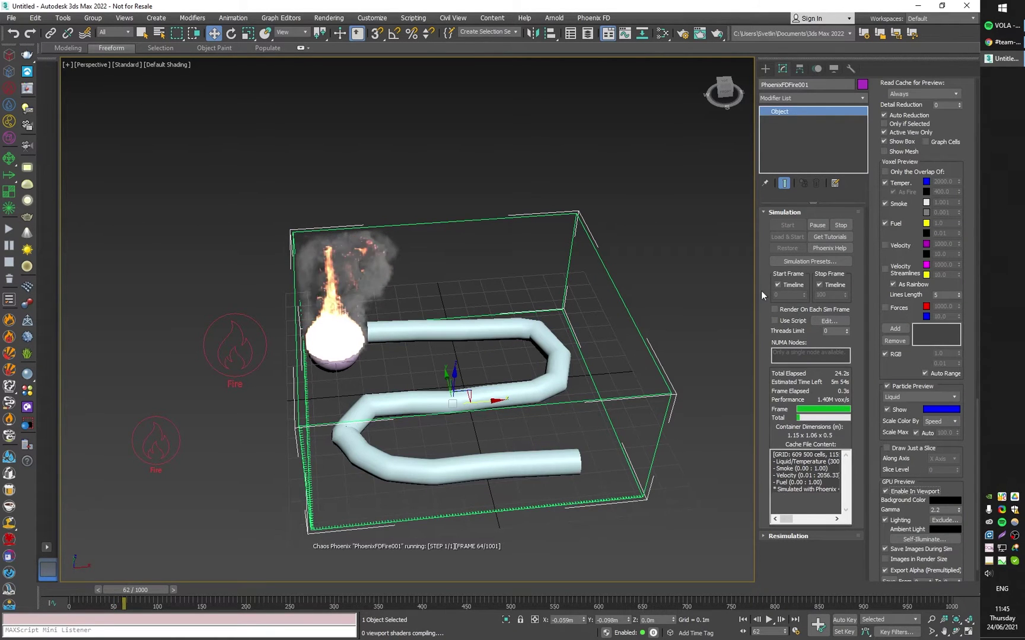
click(847, 224)
Step: Set the simulator's Scene Scale to 10.0 and restart the simulation
scroll(874, 271, up, 10)
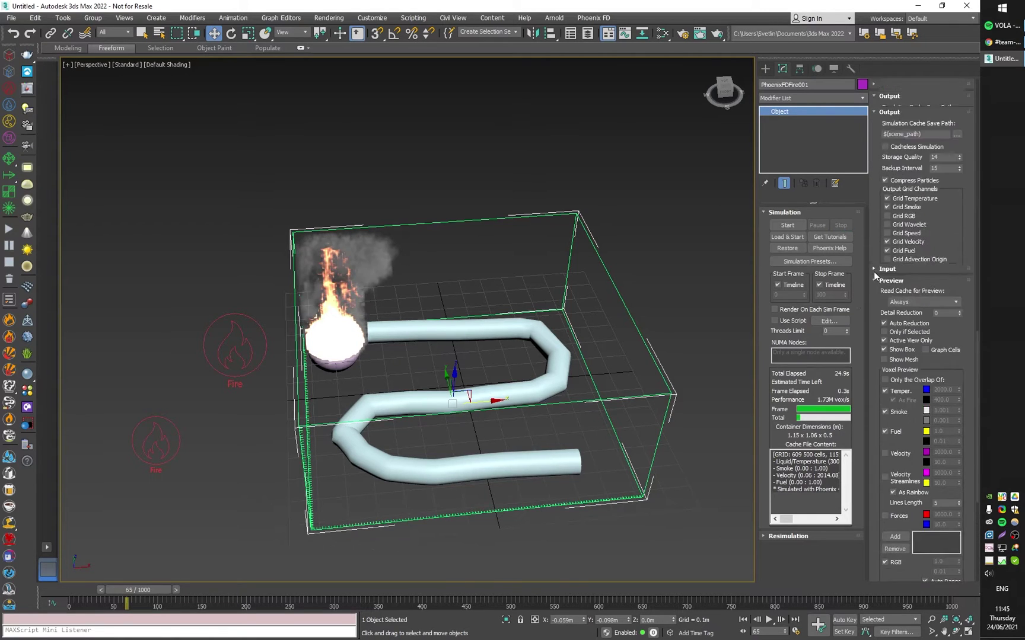
scroll(874, 272, up, 10)
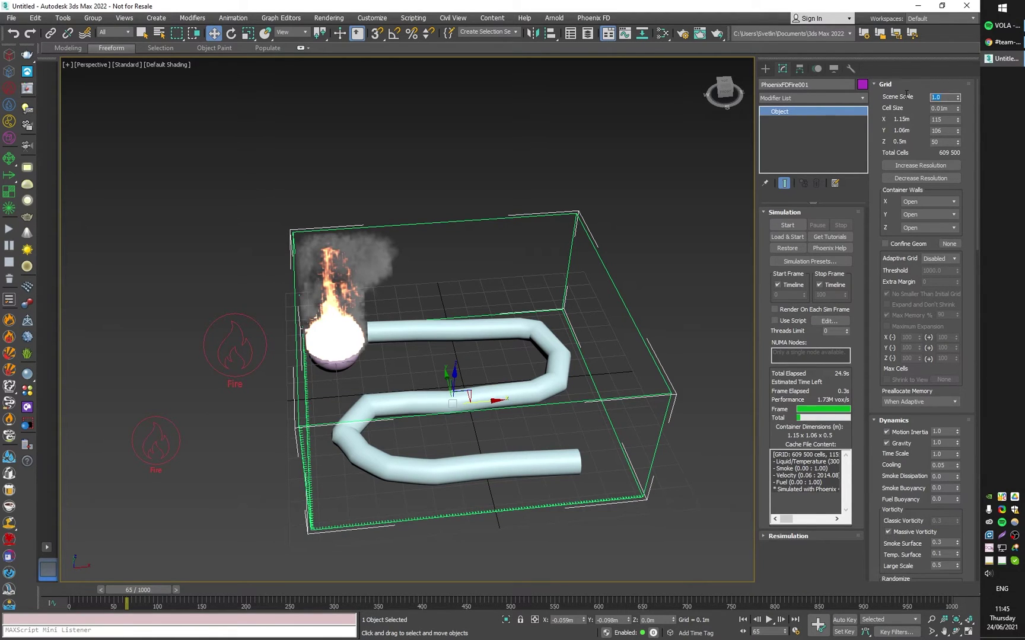
click(787, 225)
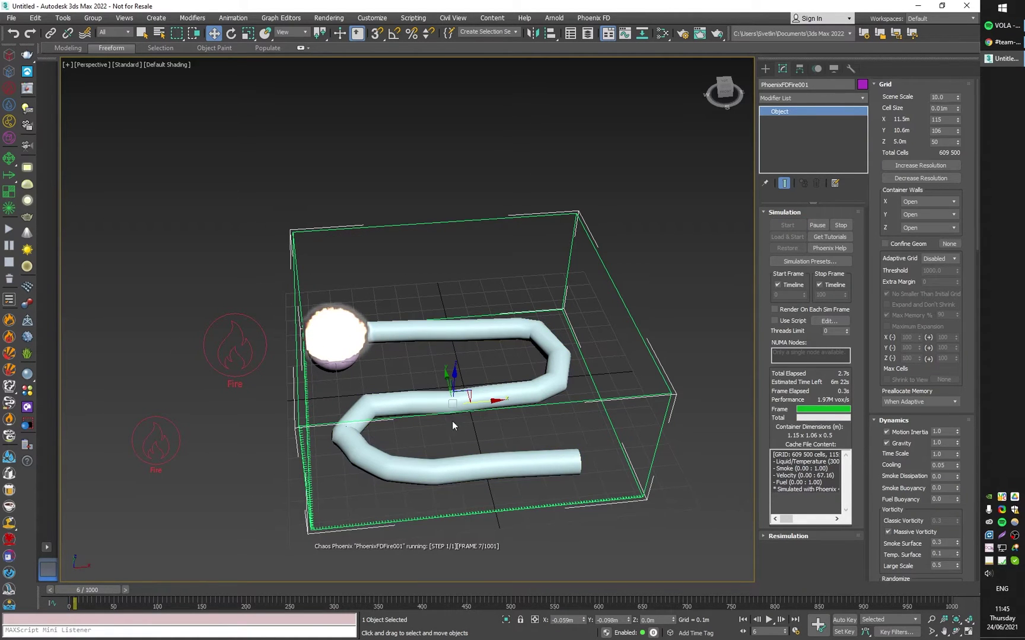
mouse_move(487, 439)
alt+middle_down()
mouse_move(482, 412)
mouse_move(478, 445)
alt+middle_up()
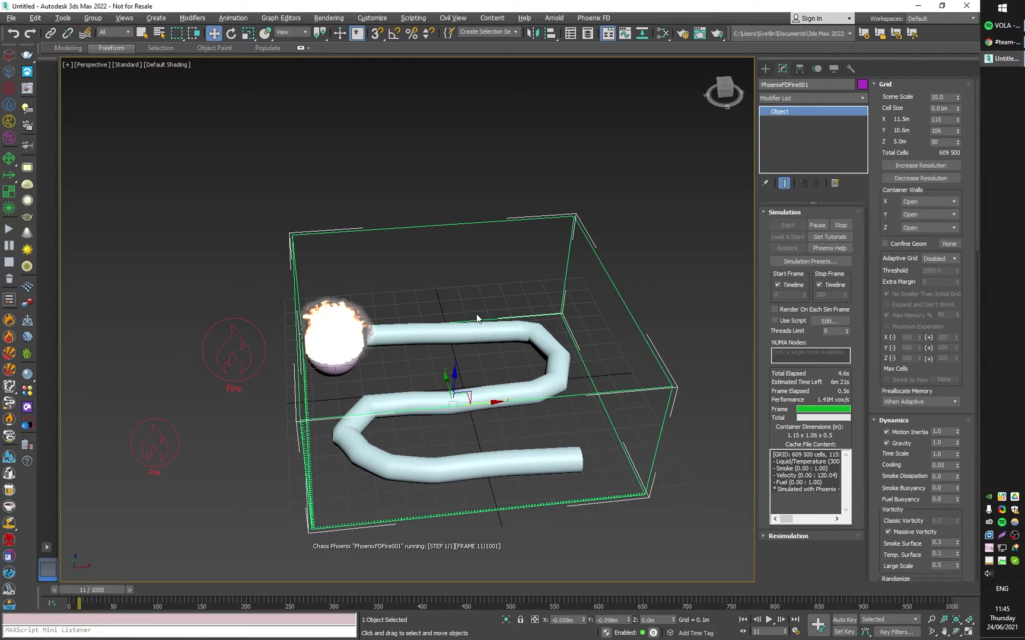
Step: Compare the simulator's Fuel ignition temperature with the Temperature emitted by the sphere's fire source
drag(873, 499, 873, 487)
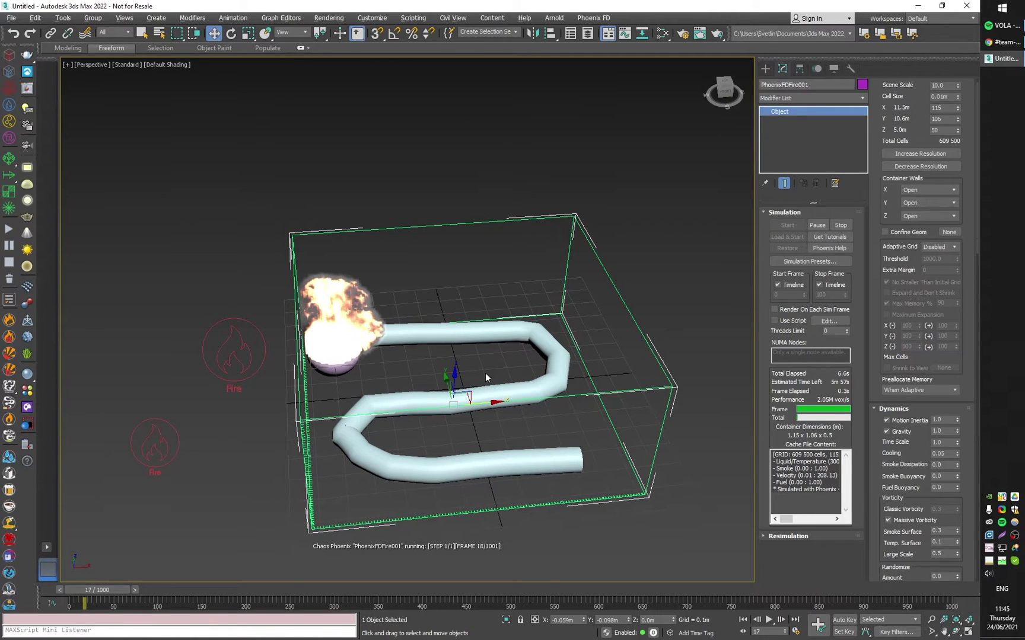
click(873, 409)
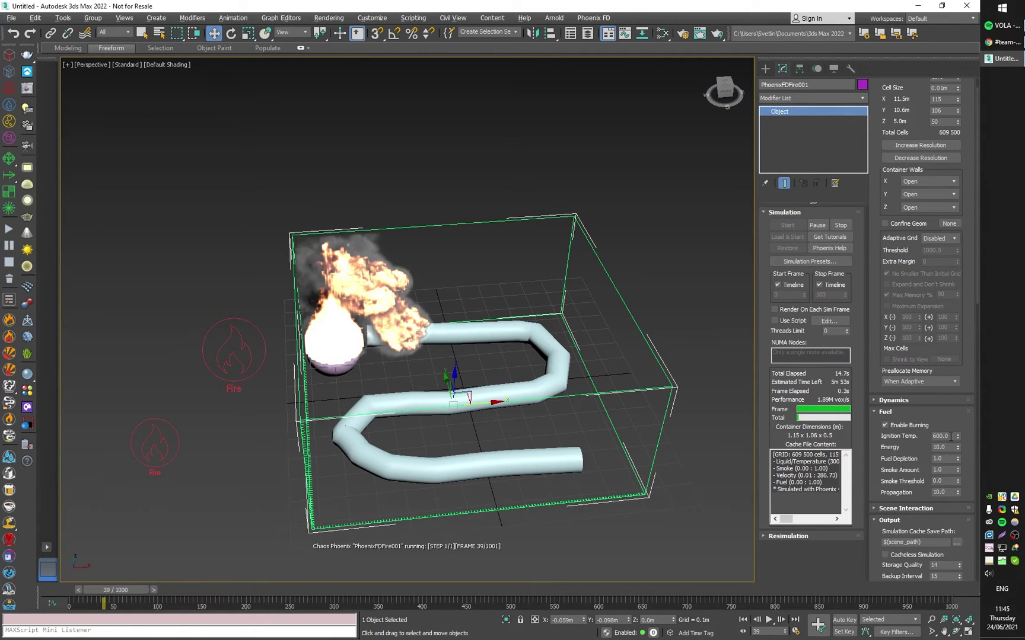
click(155, 442)
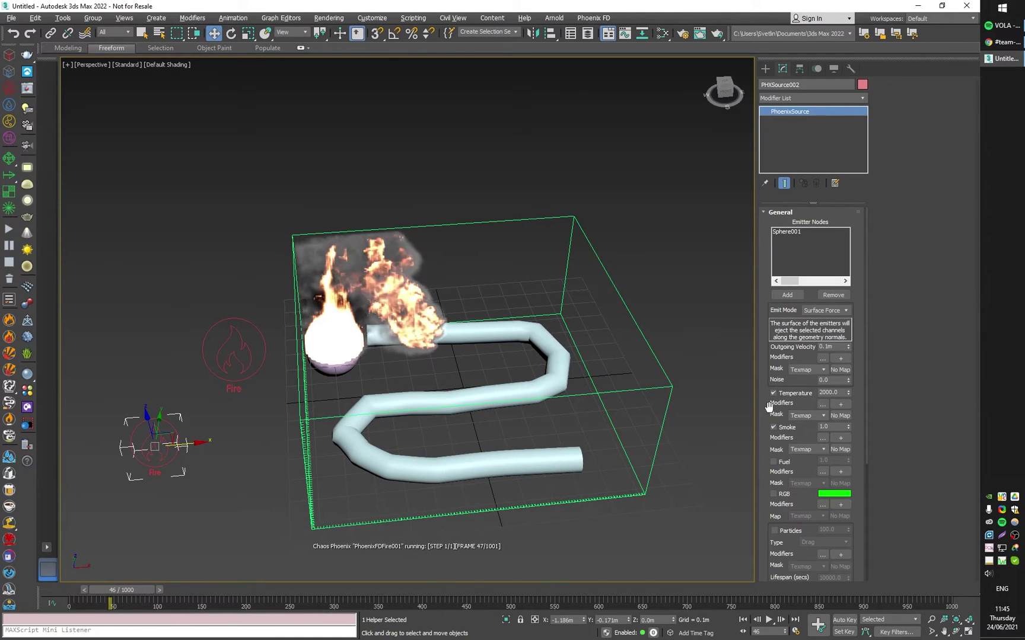
click(837, 393)
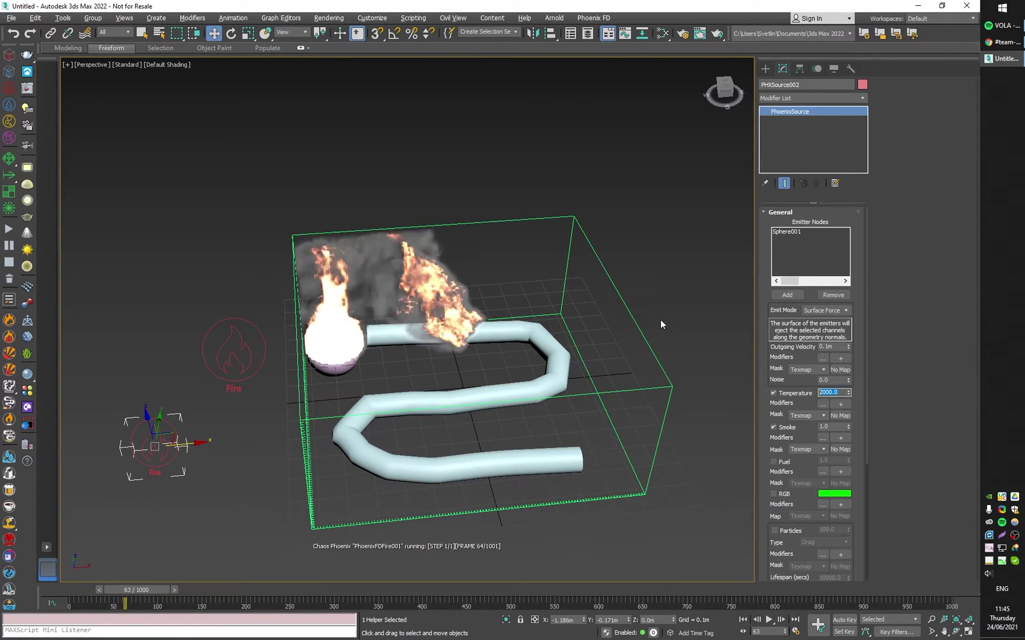
Step: Test the simulator's Fuel Energy at 100 during the running simulation and restore it to 10
click(289, 237)
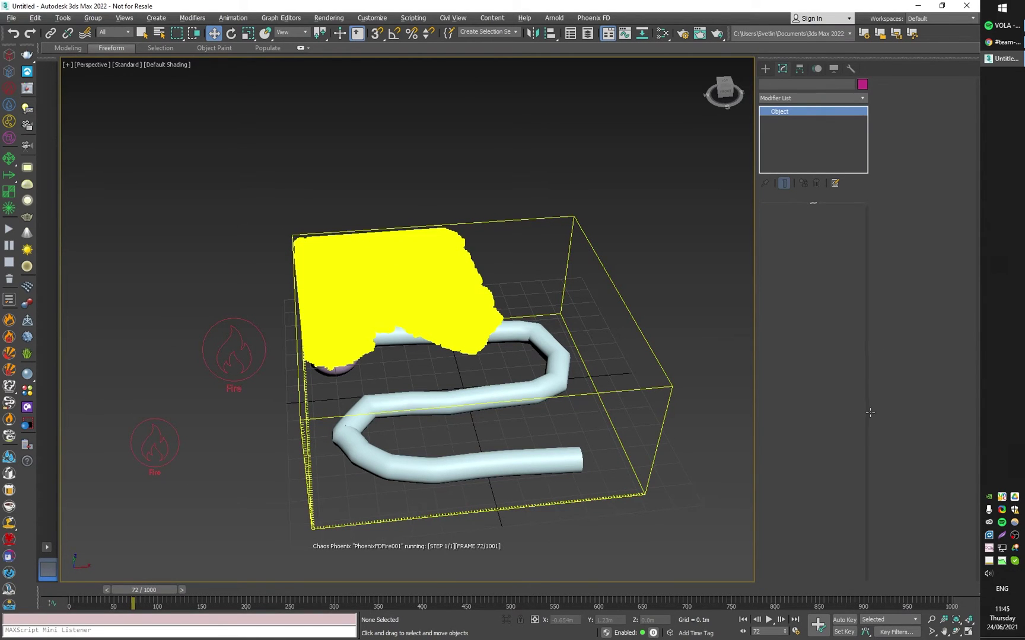
scroll(875, 429, down, 3)
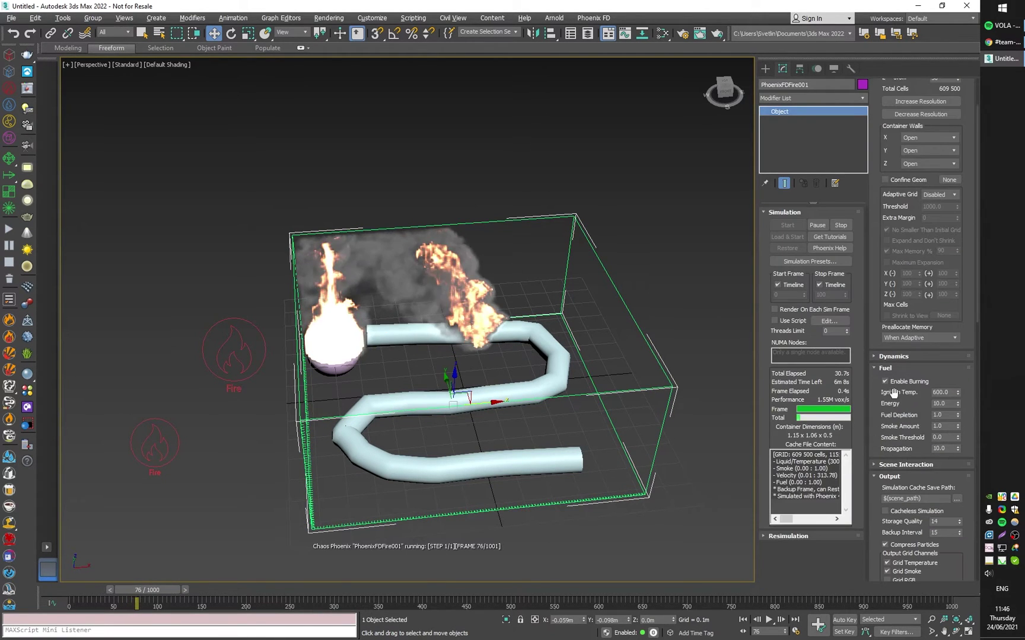
click(941, 403)
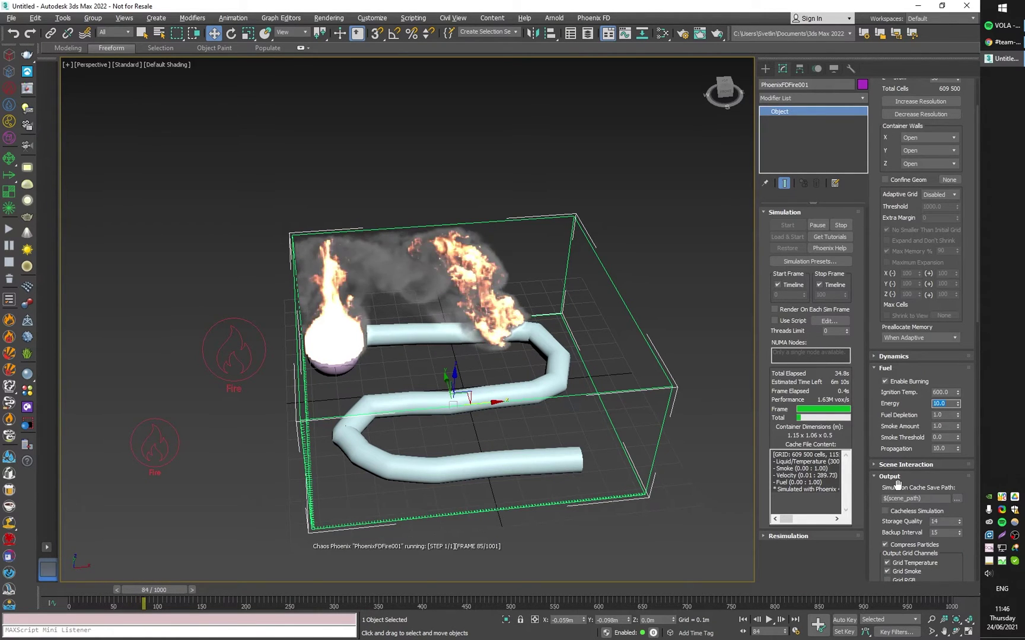
text(100)
key(Return)
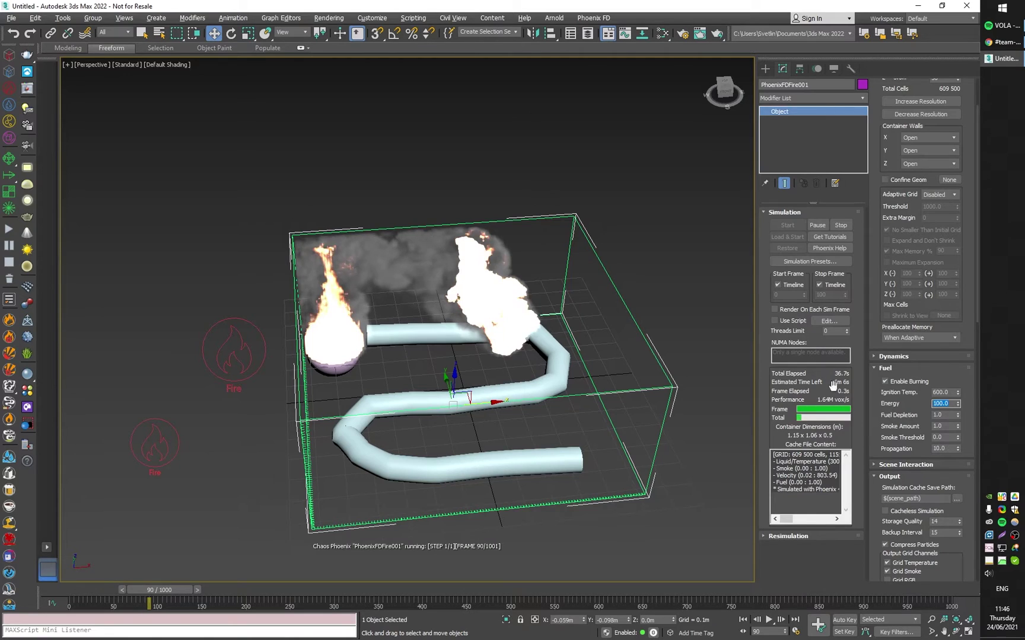
text(1)
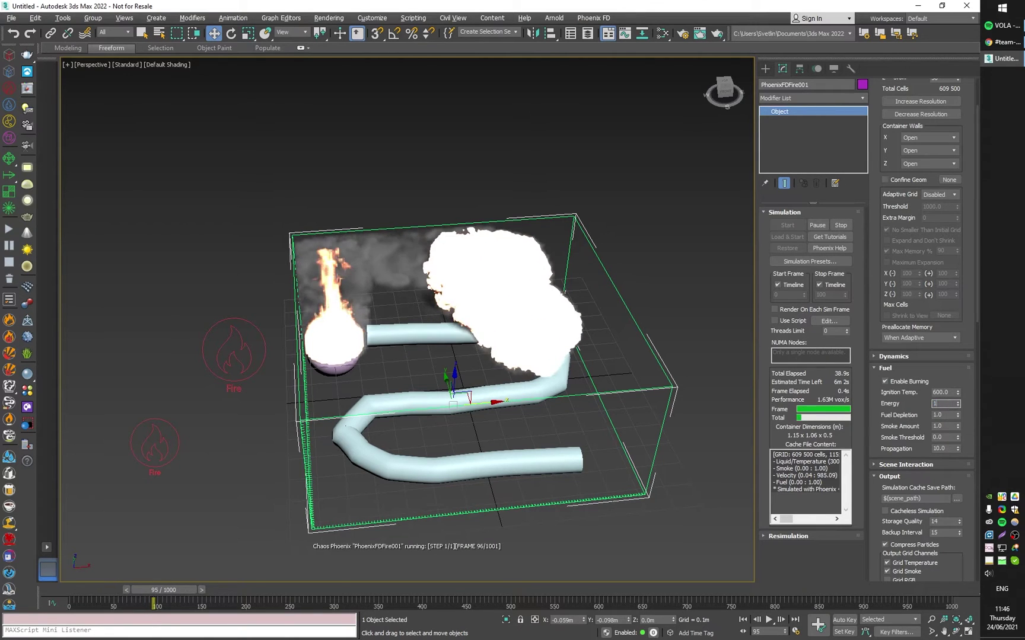
text(0)
key(Return)
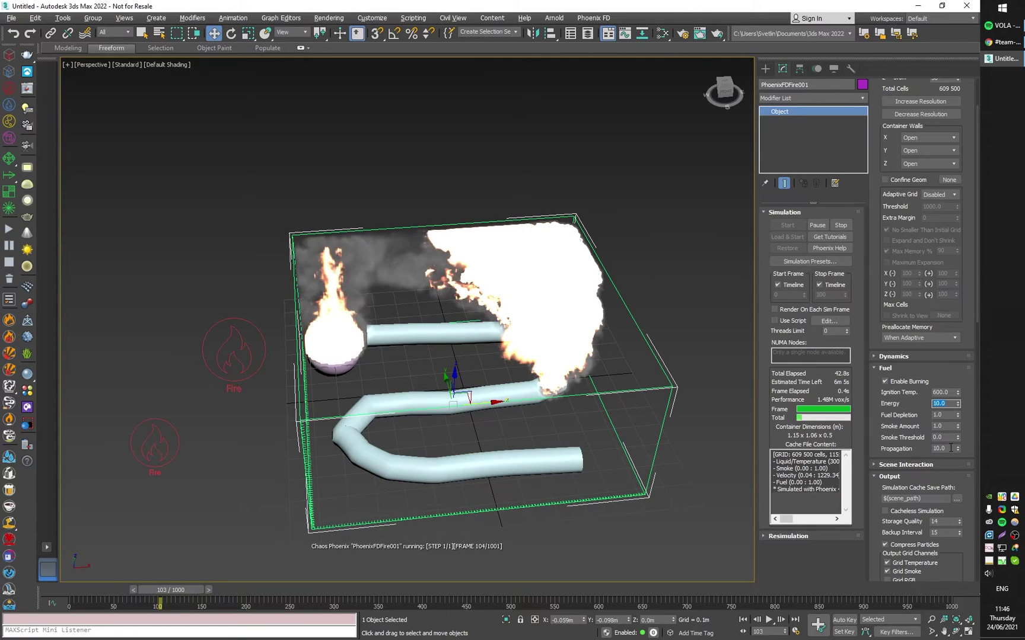
Step: Test the Fuel Propagation at 50 during the running simulation and restore it to 10
drag(947, 449, 901, 450)
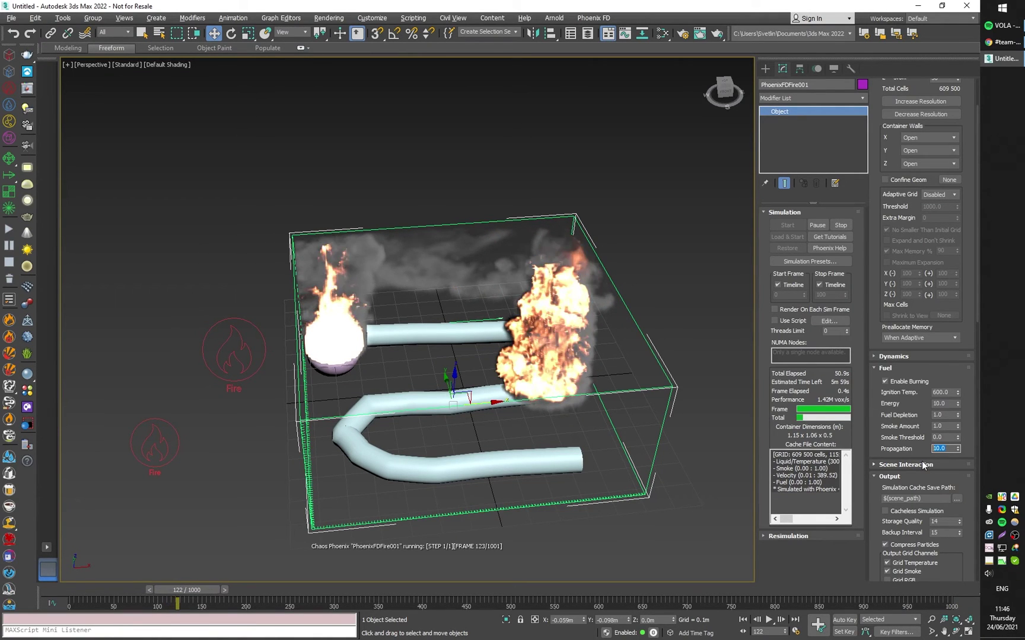
text(50)
key(Return)
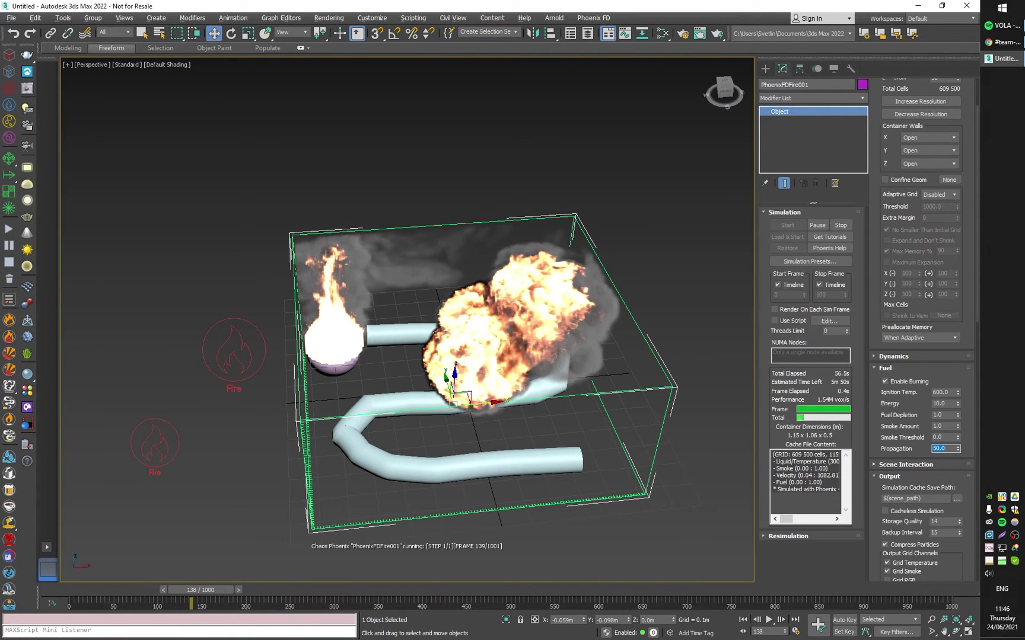
text(10)
key(Return)
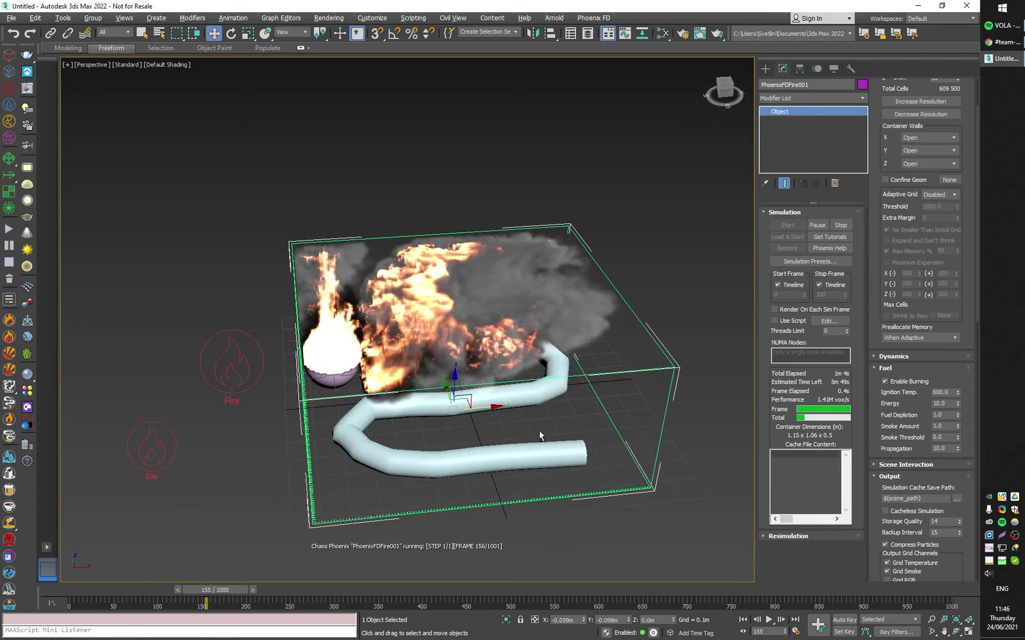
Step: Test the Fuel Smoke Amount at 0 while the simulation runs and restore it to 1
alt+middle_drag(539, 431, 528, 499)
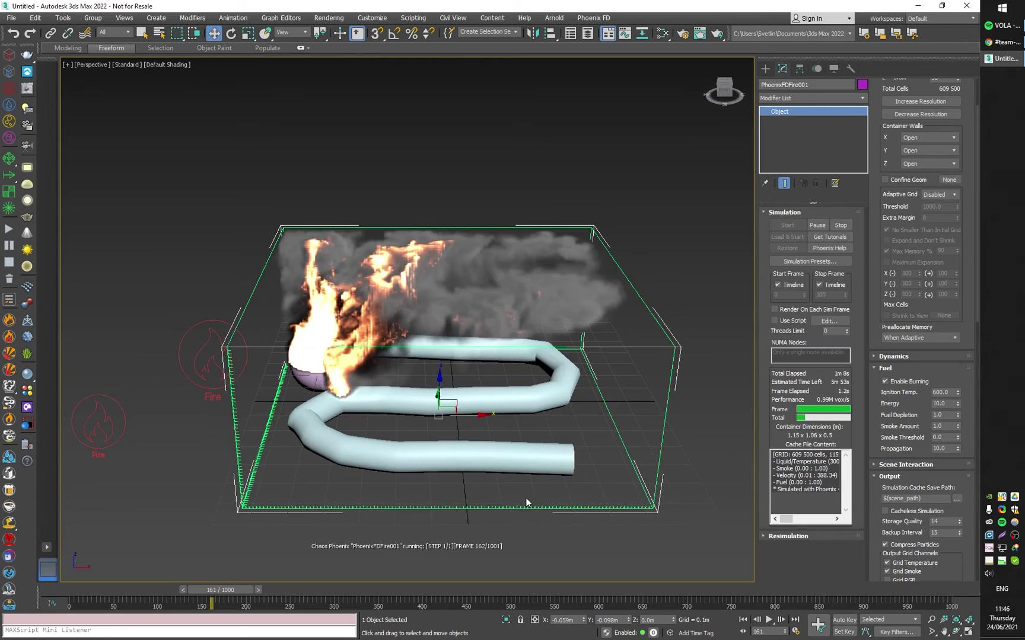
click(941, 426)
text(0)
key(Return)
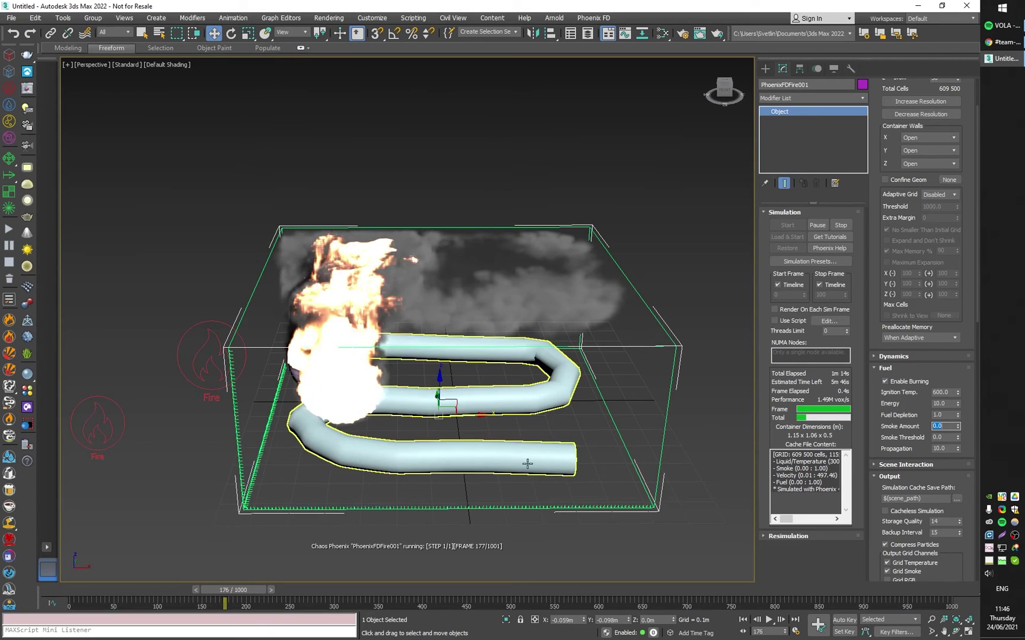
alt+middle_drag(563, 456, 528, 465)
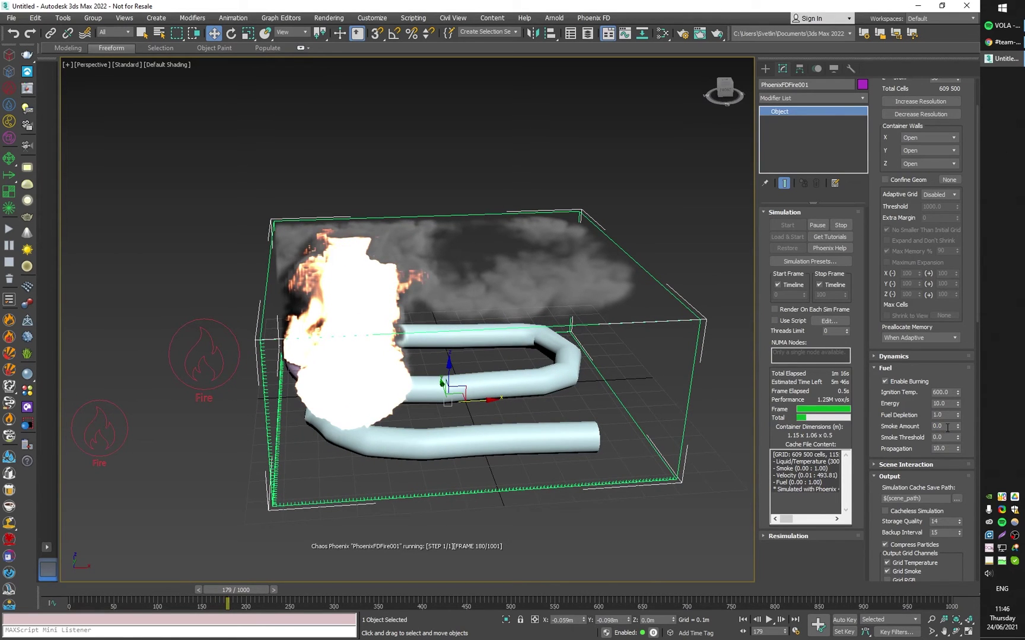
drag(944, 427, 874, 428)
text(1)
key(Return)
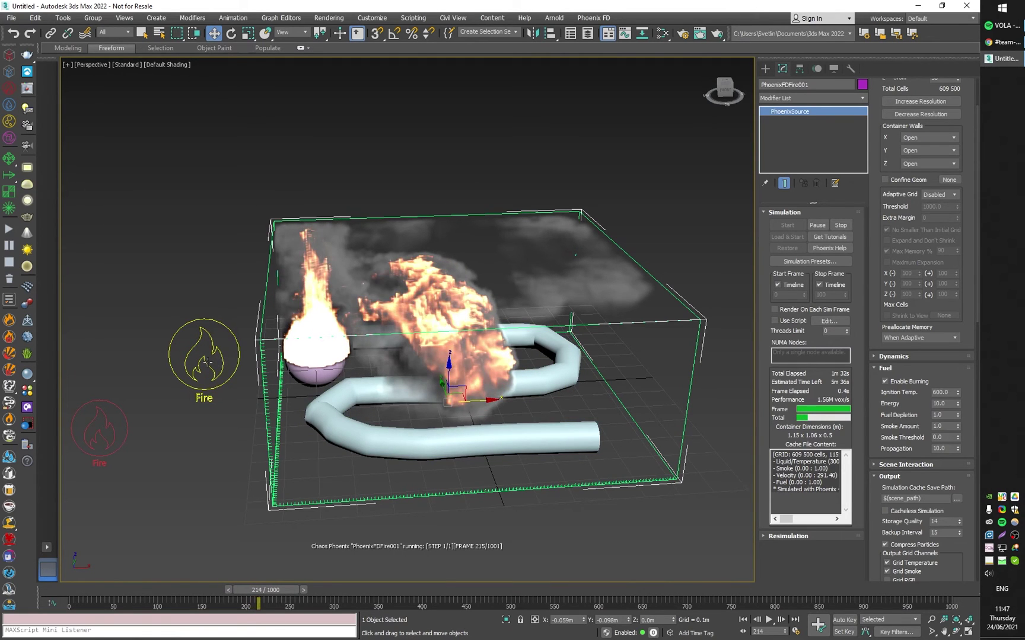
Step: Examine the tube's fuel source settings and the simulator's Fuel parameters while watching the fire along the tube
click(206, 361)
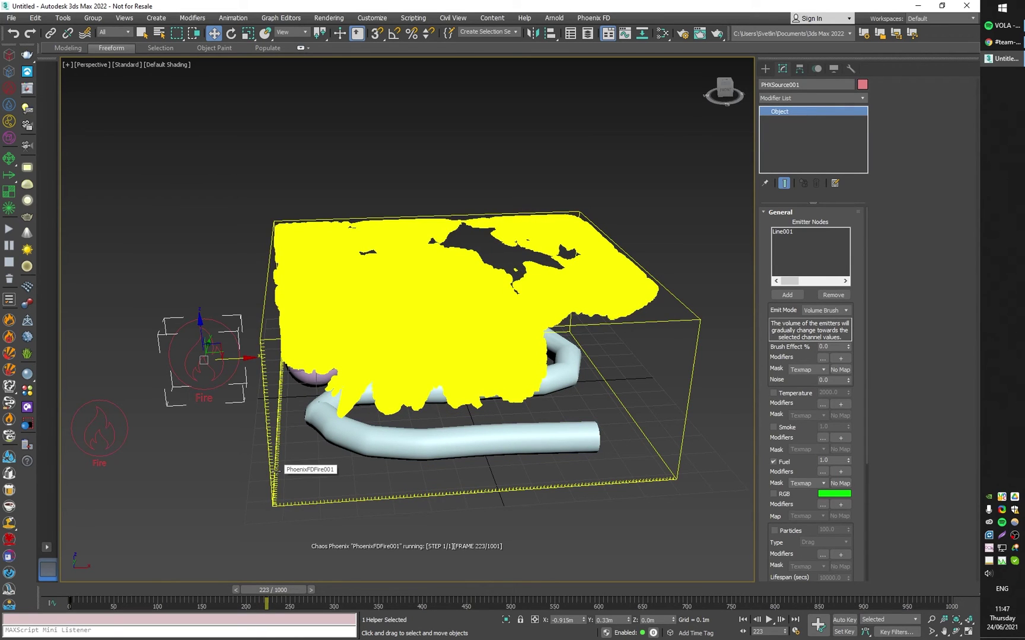
click(276, 469)
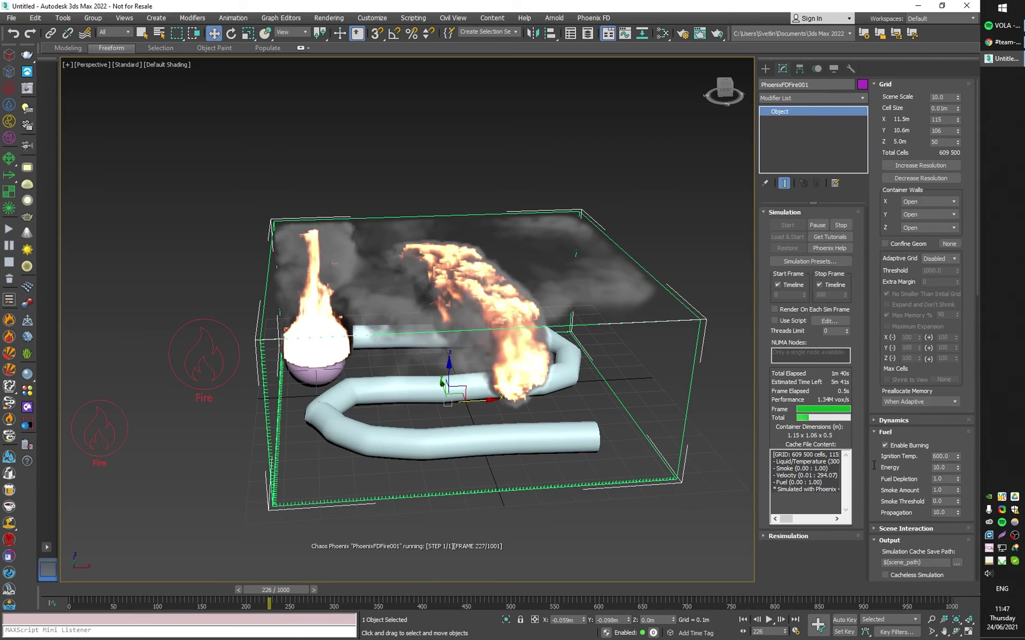
scroll(873, 465, down, 4)
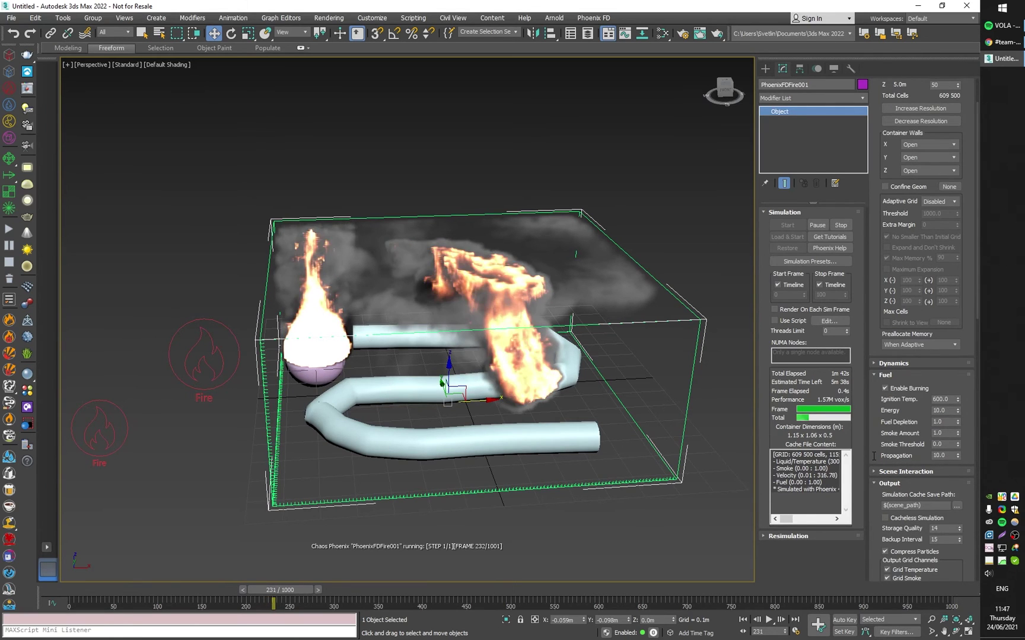
scroll(873, 455, down, 1)
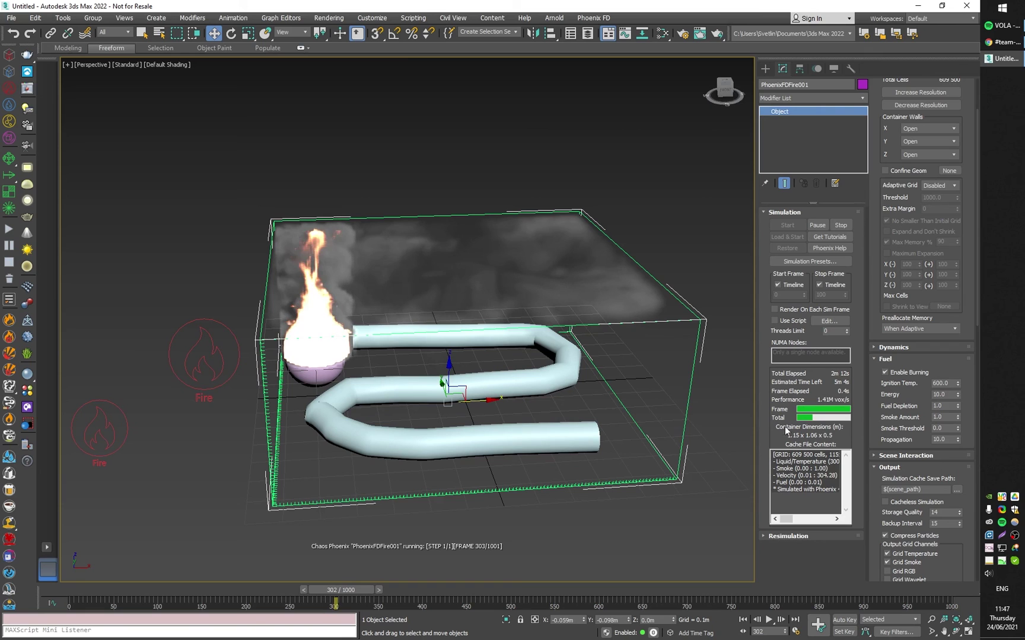
alt+middle_drag(576, 414, 583, 442)
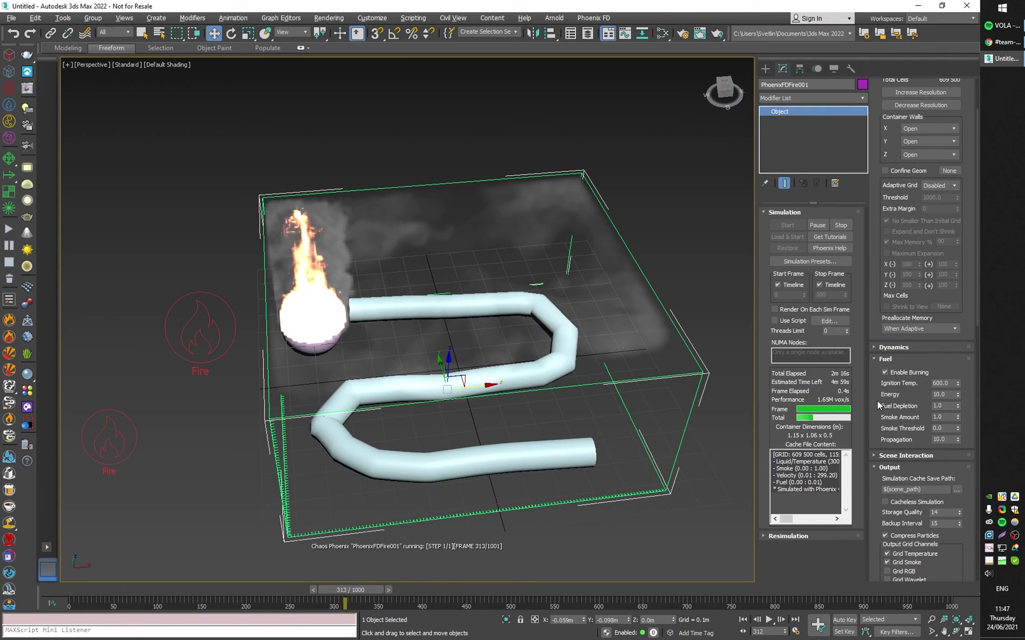
drag(873, 405, 873, 414)
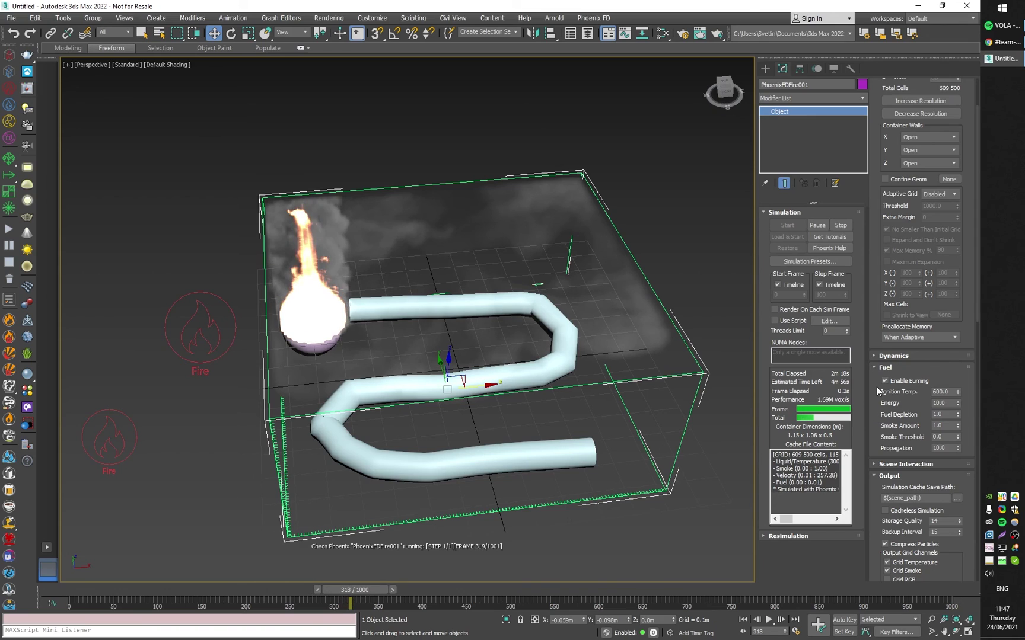